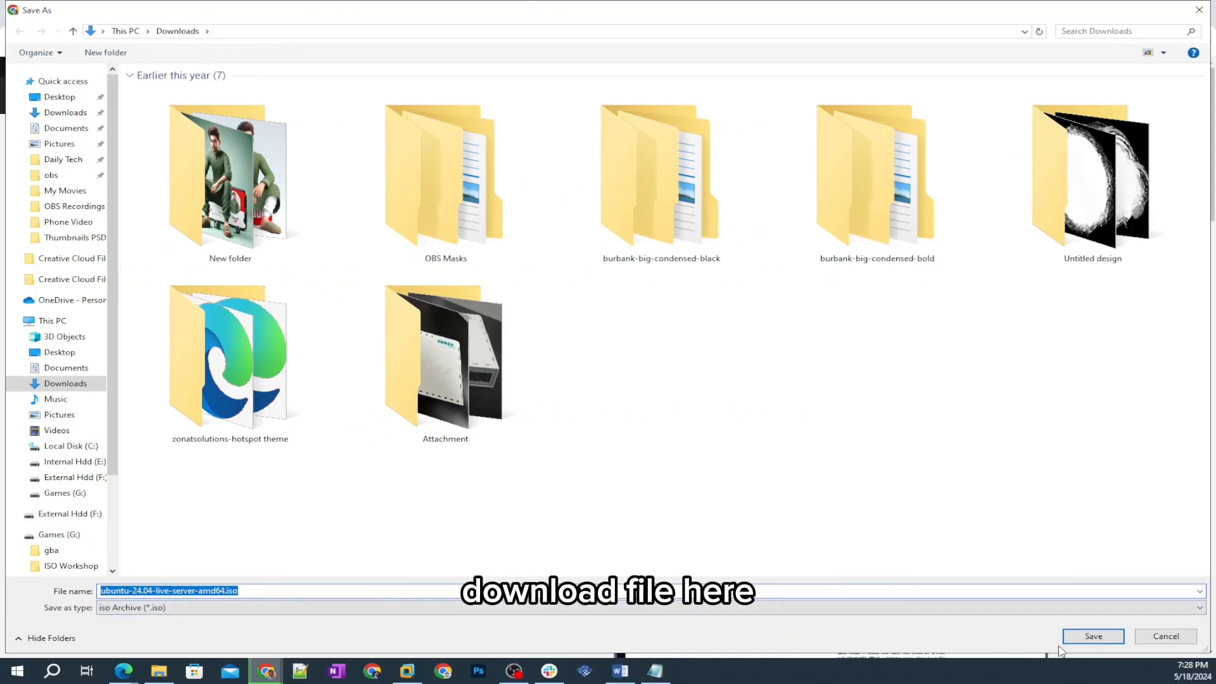
Step: Save the Ubuntu Server download as ubuntu-24.04-live-server-amd64.iso and check its download progress
click(1093, 636)
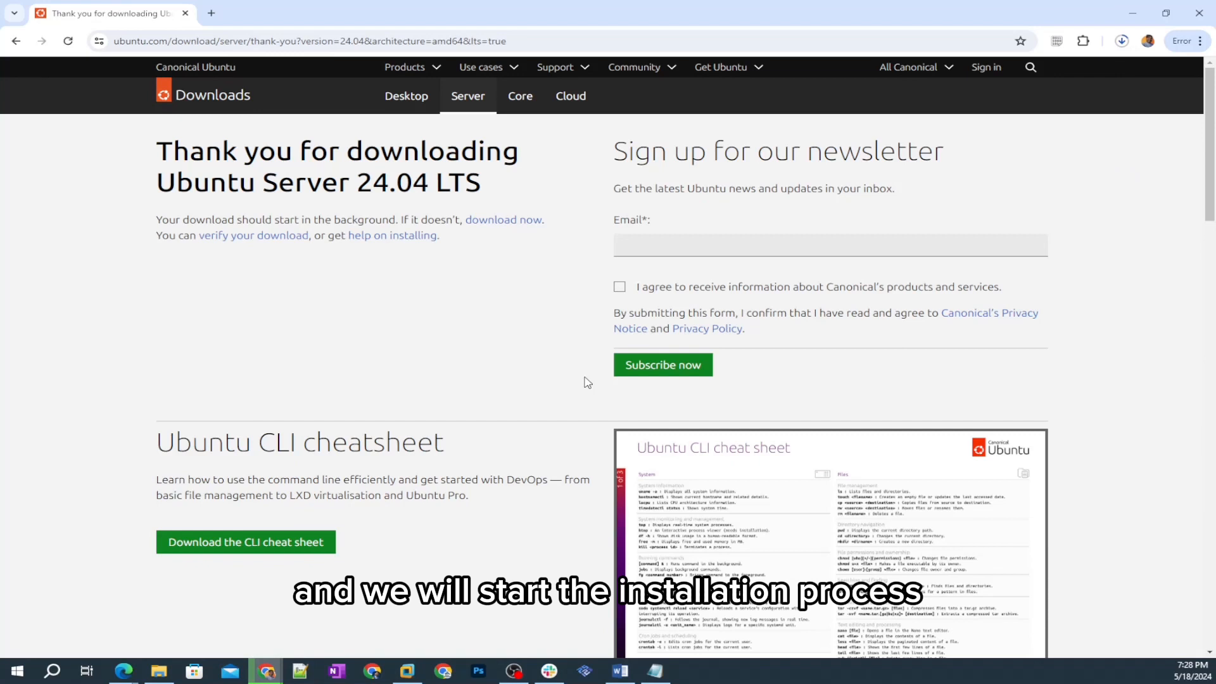
click(1121, 41)
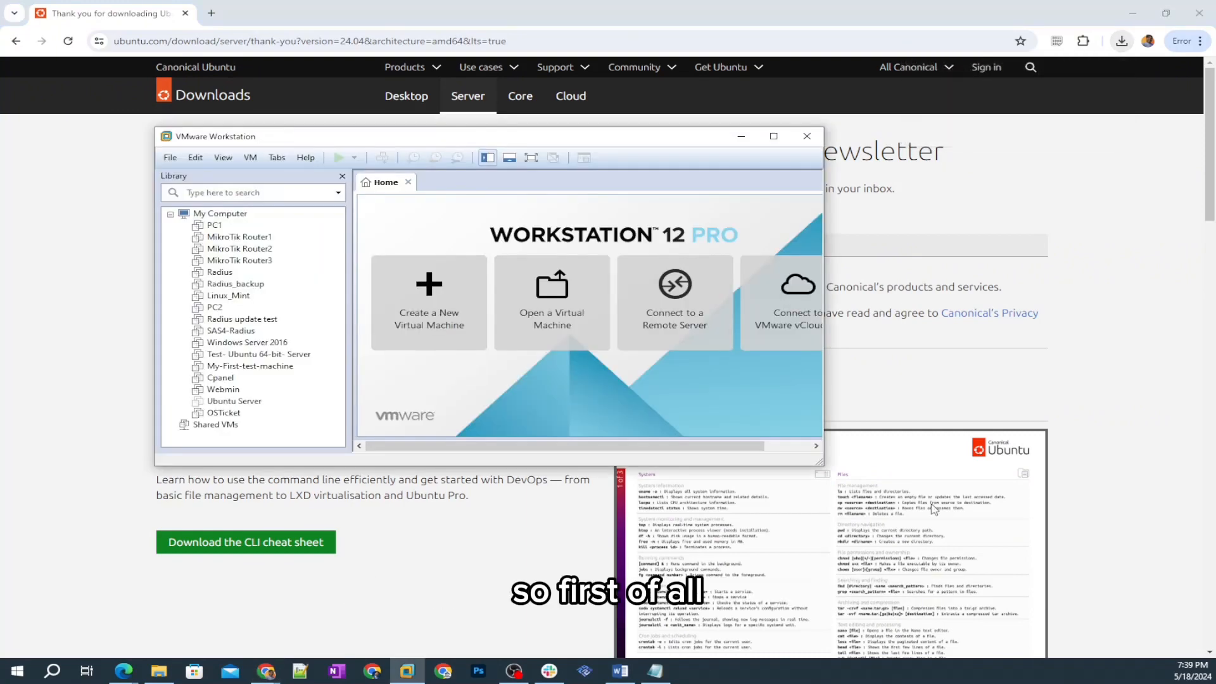
Step: Switch to VMware Workstation and start a new virtual machine with custom (advanced) configuration and Workstation 12.0 hardware compatibility
double_click(491, 144)
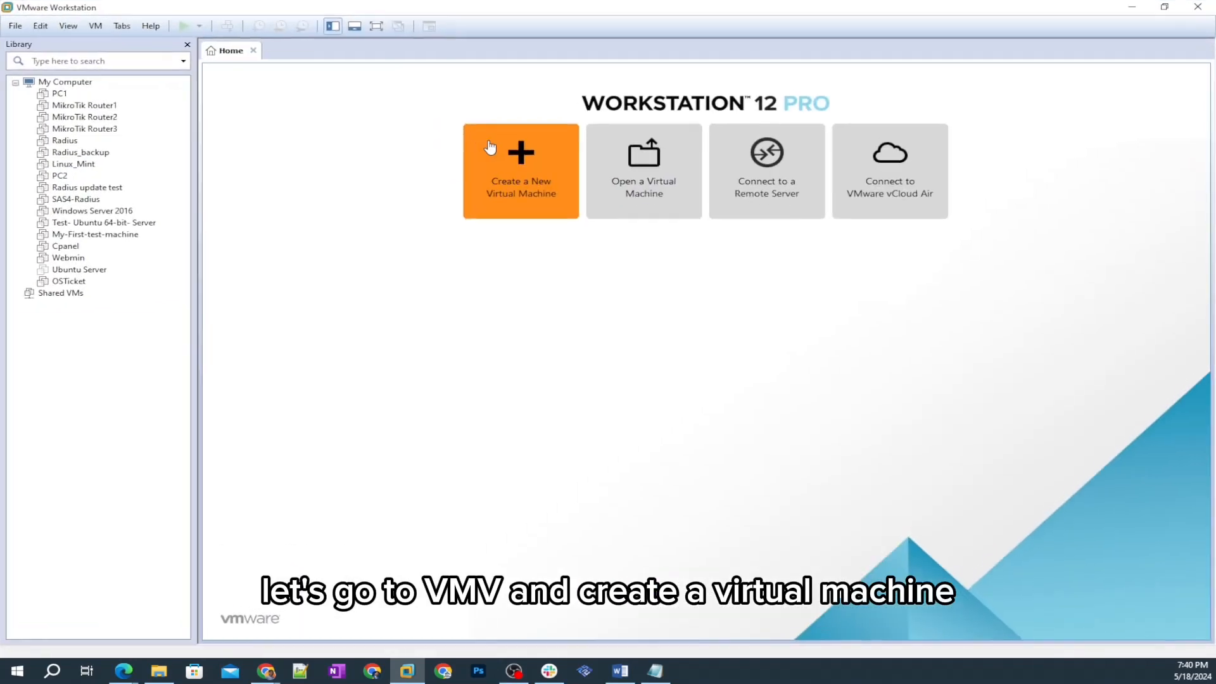
right_click(133, 377)
click(190, 384)
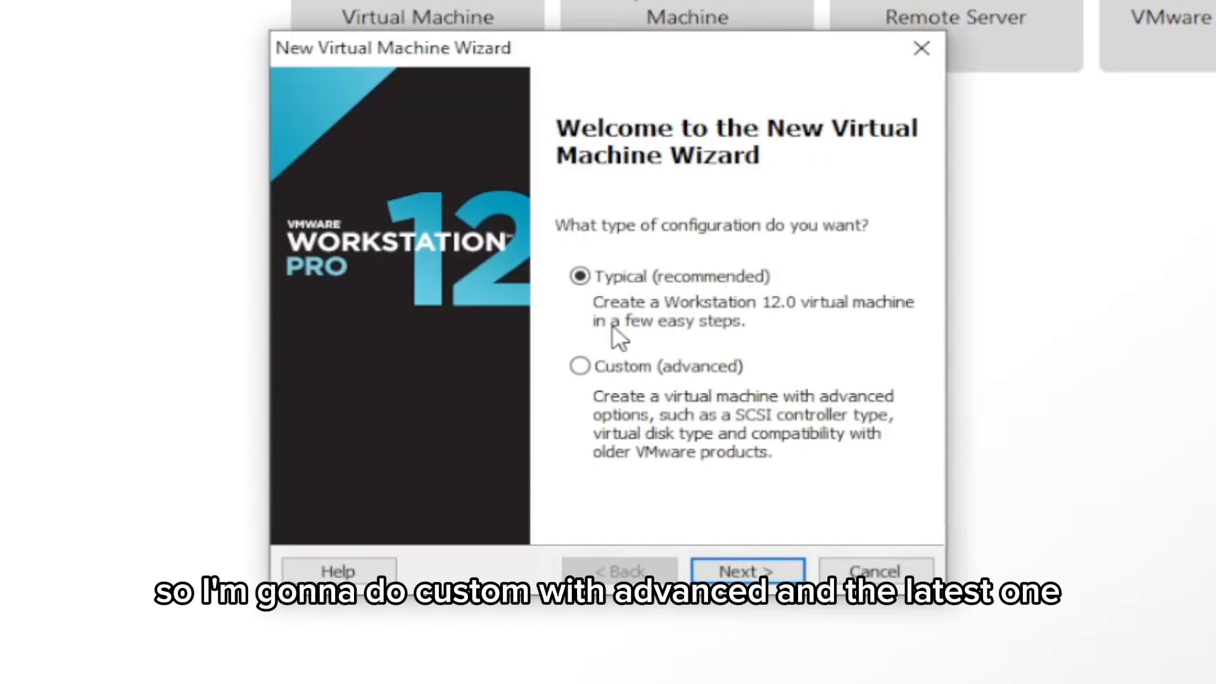
click(580, 368)
click(718, 567)
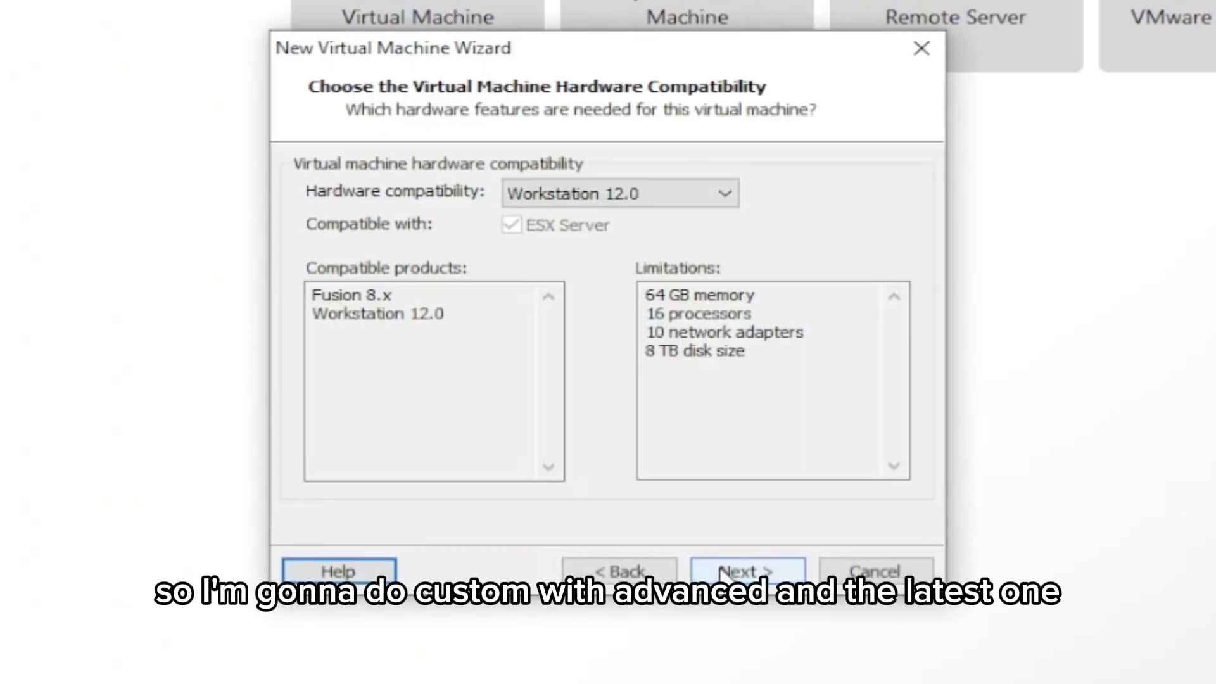
click(747, 573)
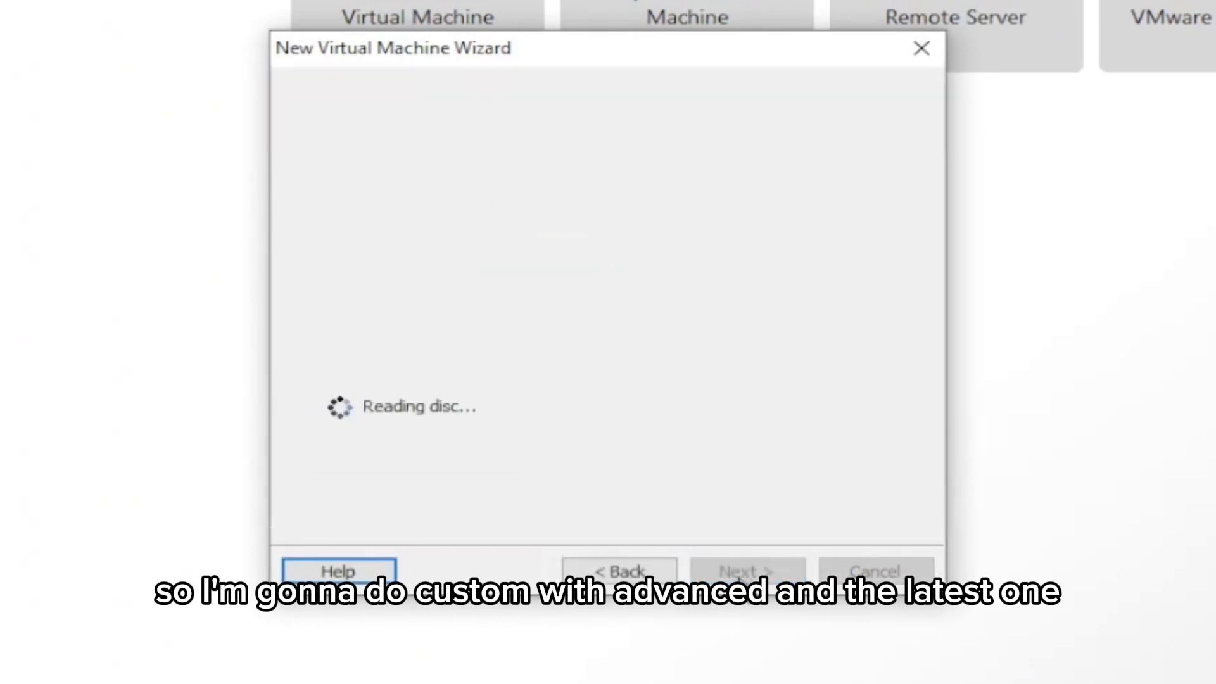
Step: Choose ubuntu-24.04-live-server-amd64.iso from the operating systems folder as the virtual machine's installer disc image
click(838, 374)
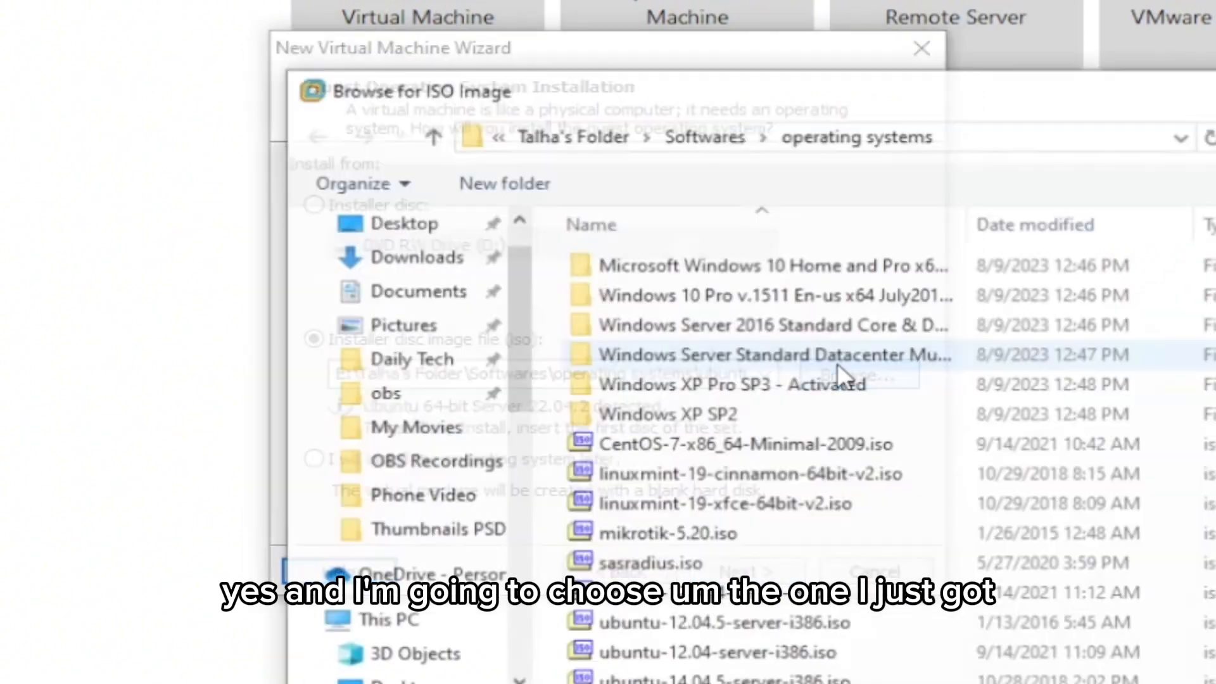
scroll(862, 599, down, 3)
scroll(1014, 412, up, 3)
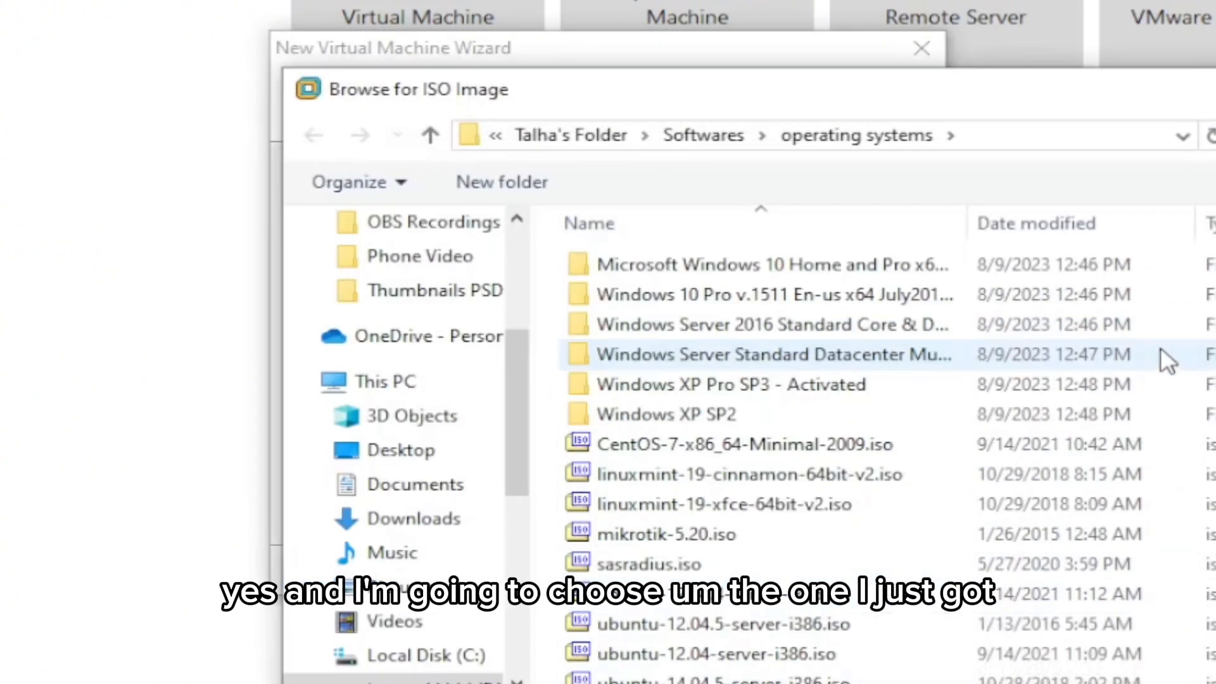
click(1134, 237)
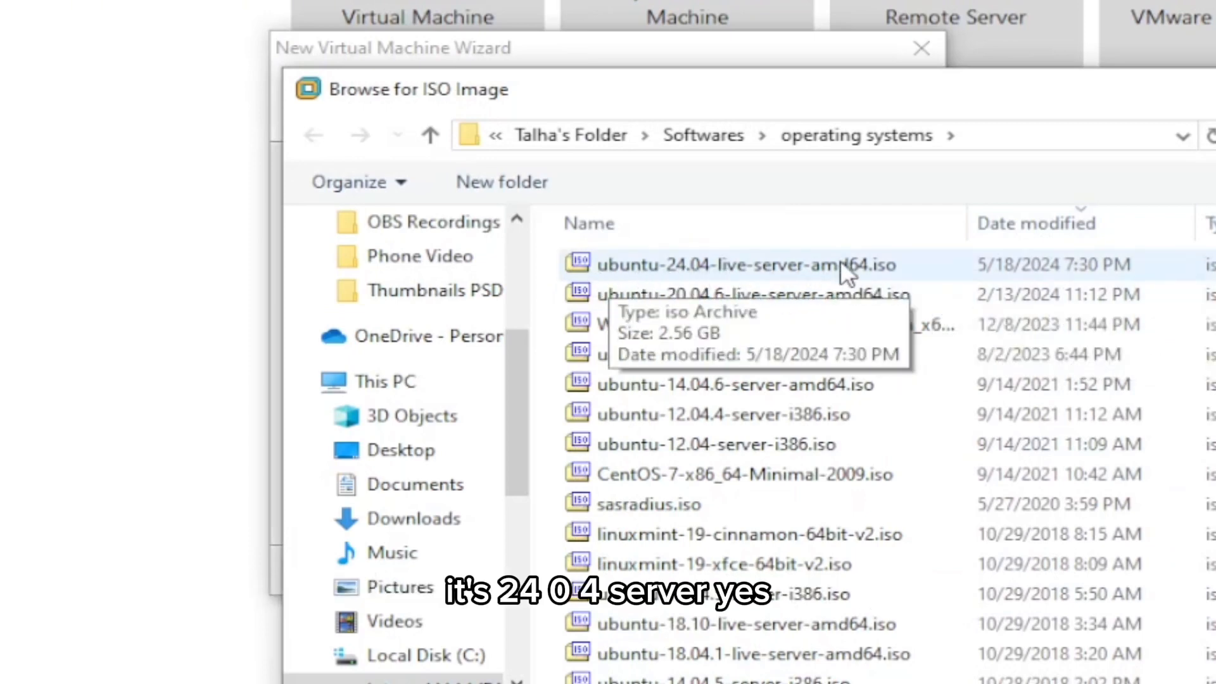
double_click(799, 261)
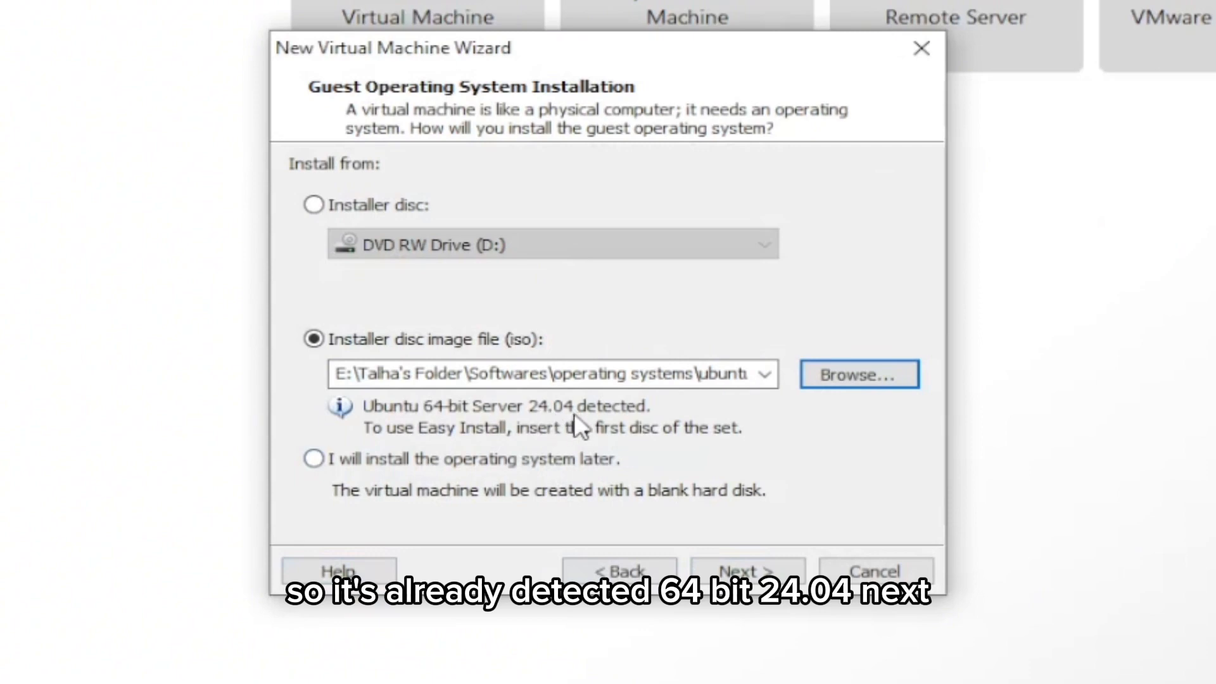
click(747, 571)
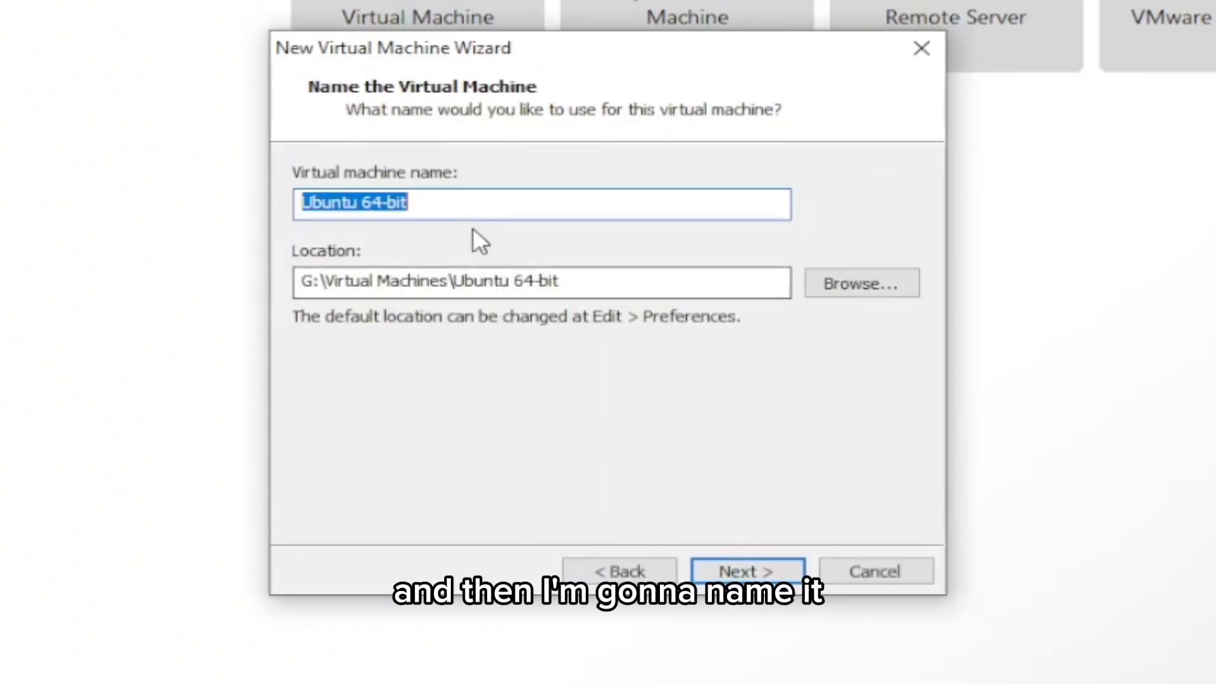
Step: Name the virtual machine Ubuntu 24.04 and accept the matching folder in G:\Virtual Machines
click(491, 207)
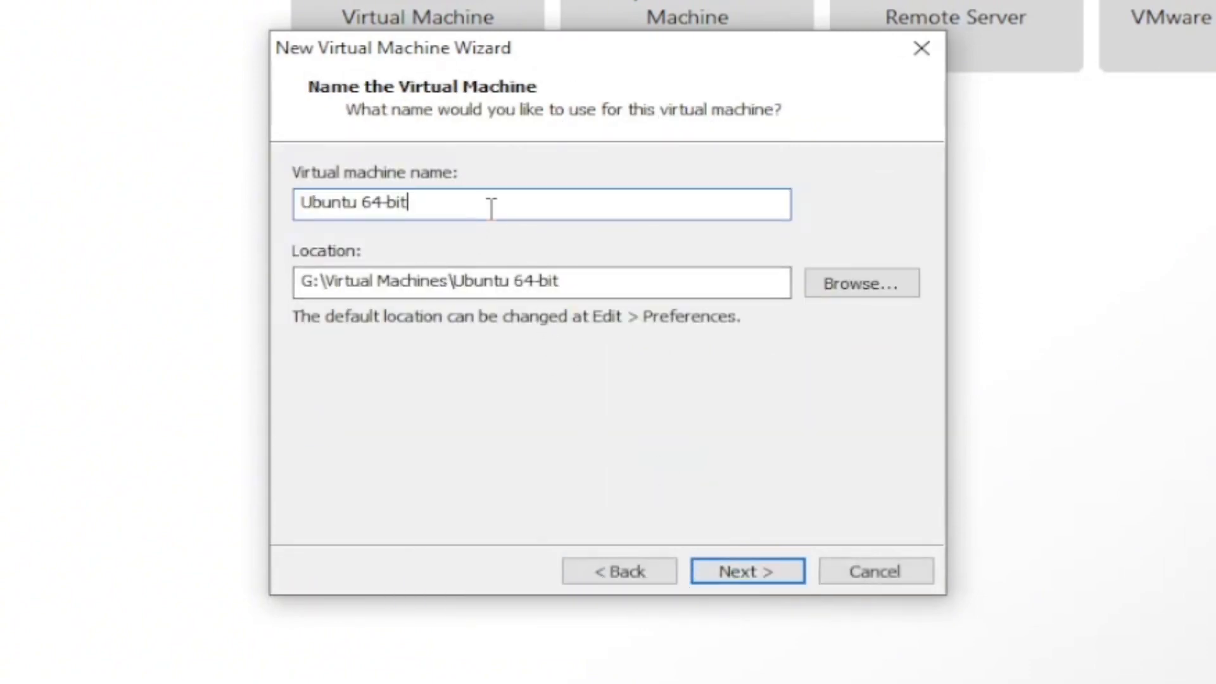
key(shift+Left)
key(shift+Left)
key(shift+Left)
key(shift+Left)
key(shift+Left)
key(shift+Left)
text(24.04)
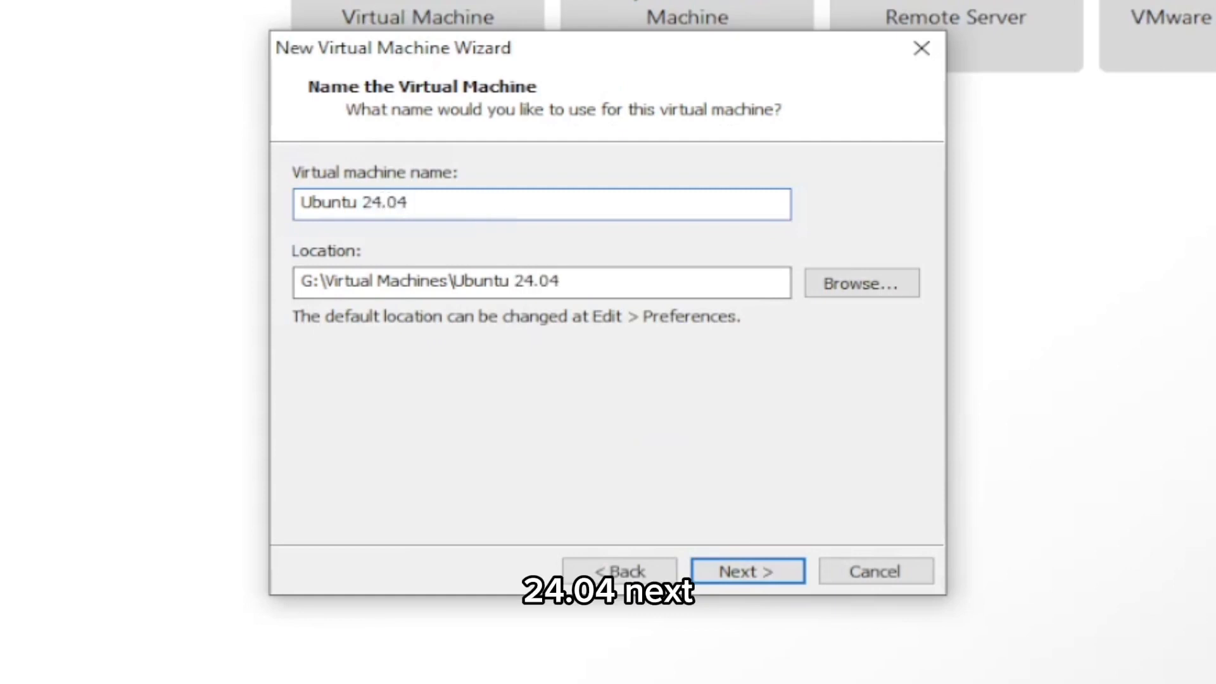
click(716, 572)
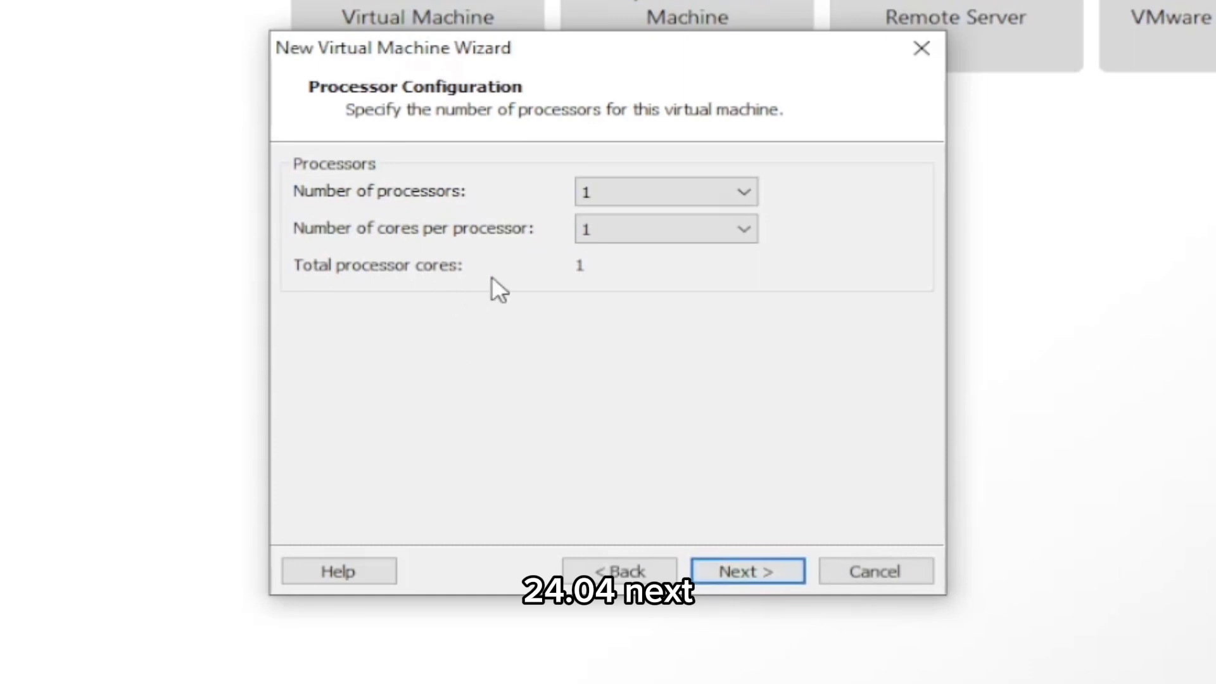
Step: Assign 2 processors with 4 cores per processor to the virtual machine
click(675, 198)
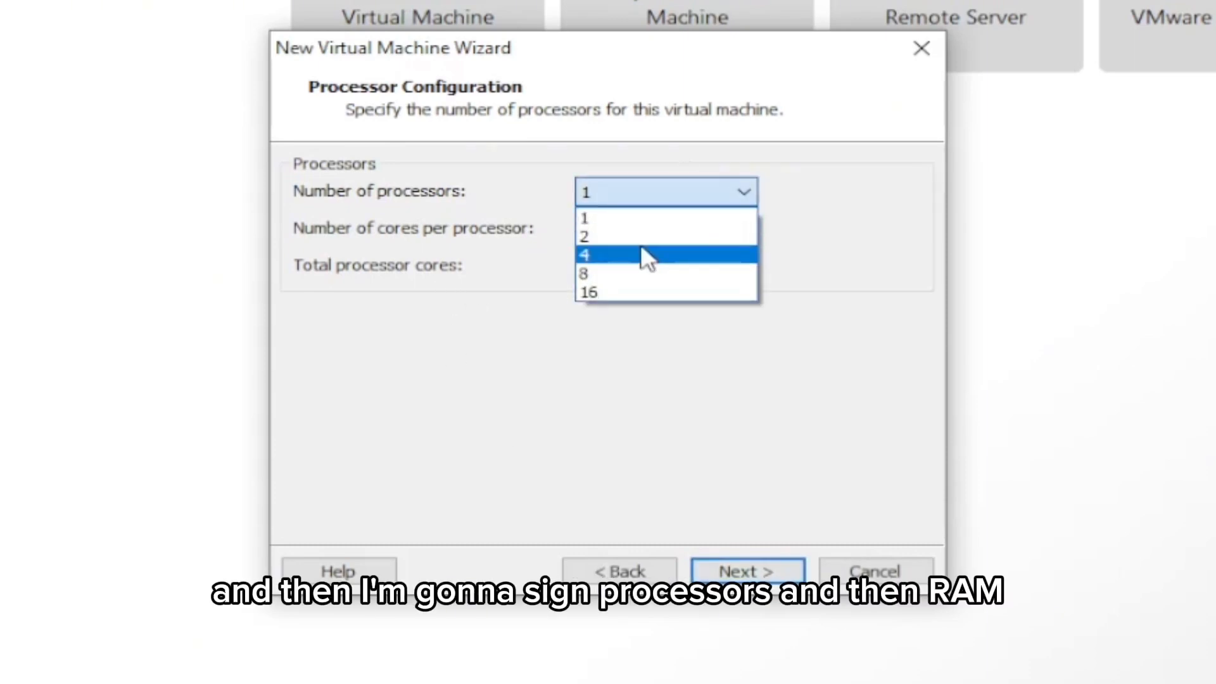
click(640, 236)
click(641, 232)
click(641, 311)
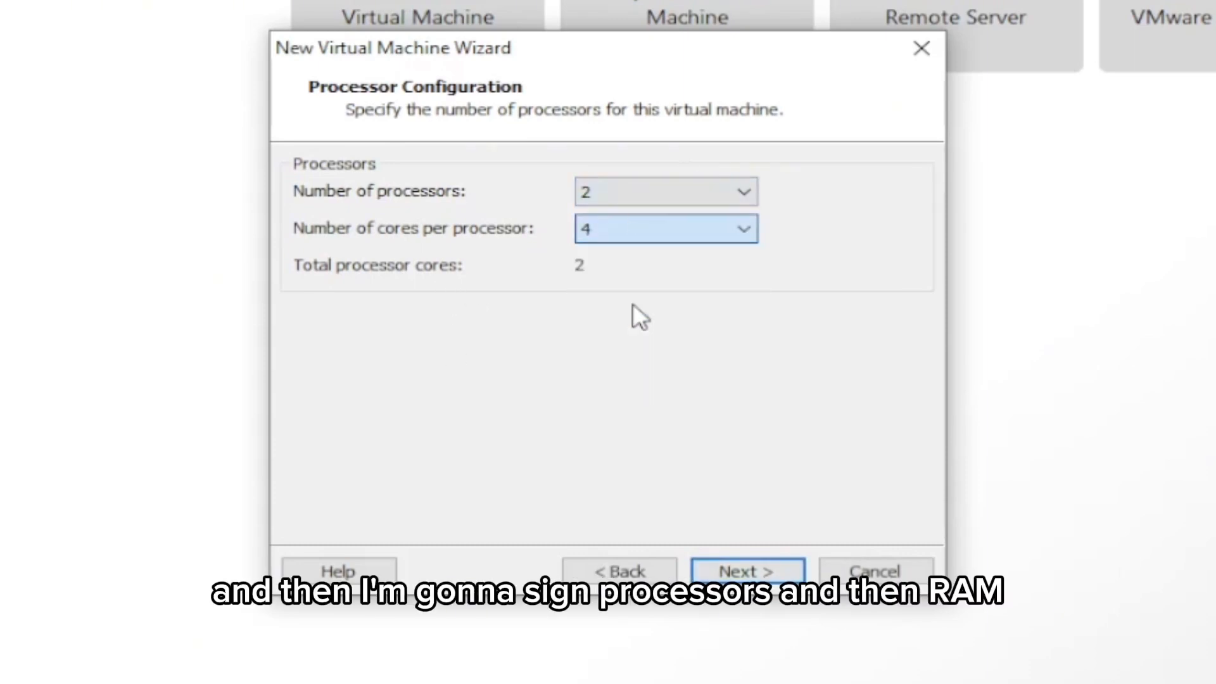
click(744, 573)
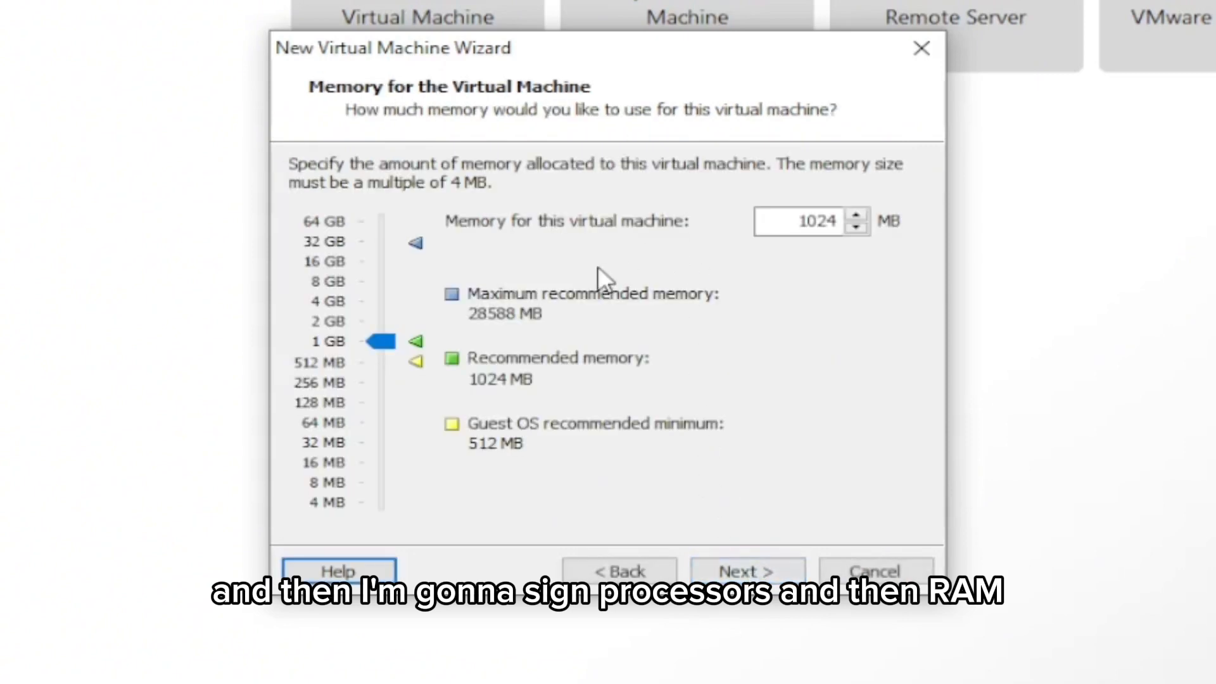
Step: Set the virtual machine's memory to 16384 MB and its network type to bridged networking
drag(380, 341, 375, 256)
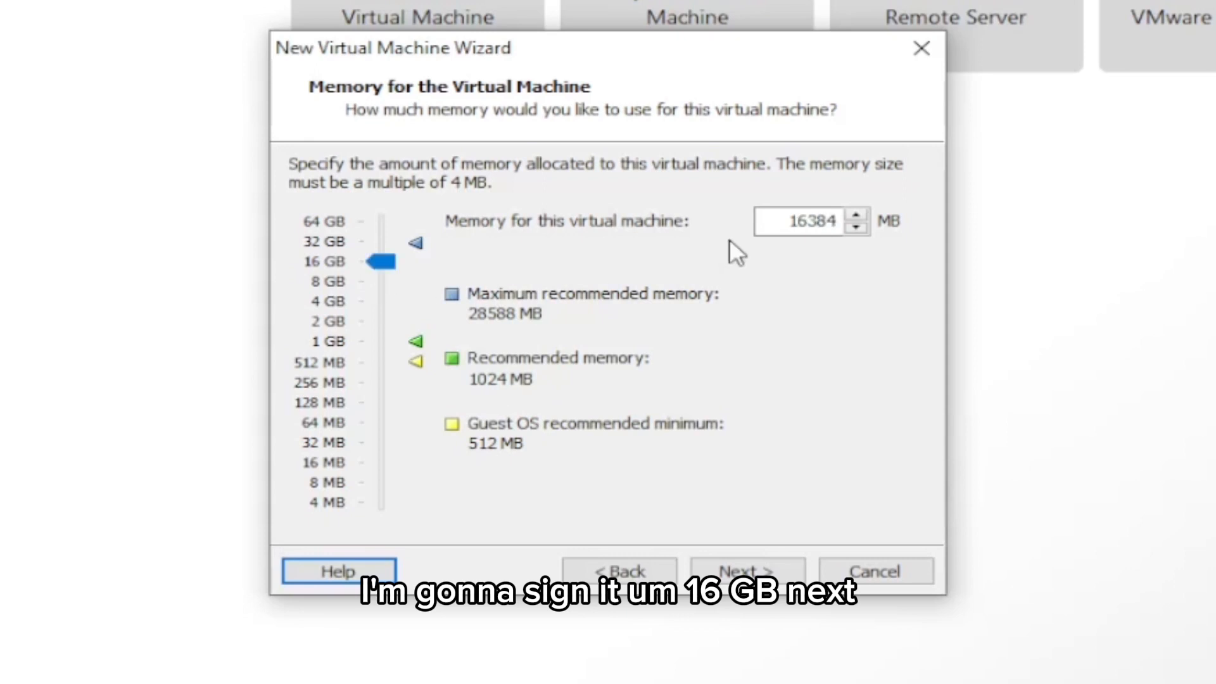
click(776, 567)
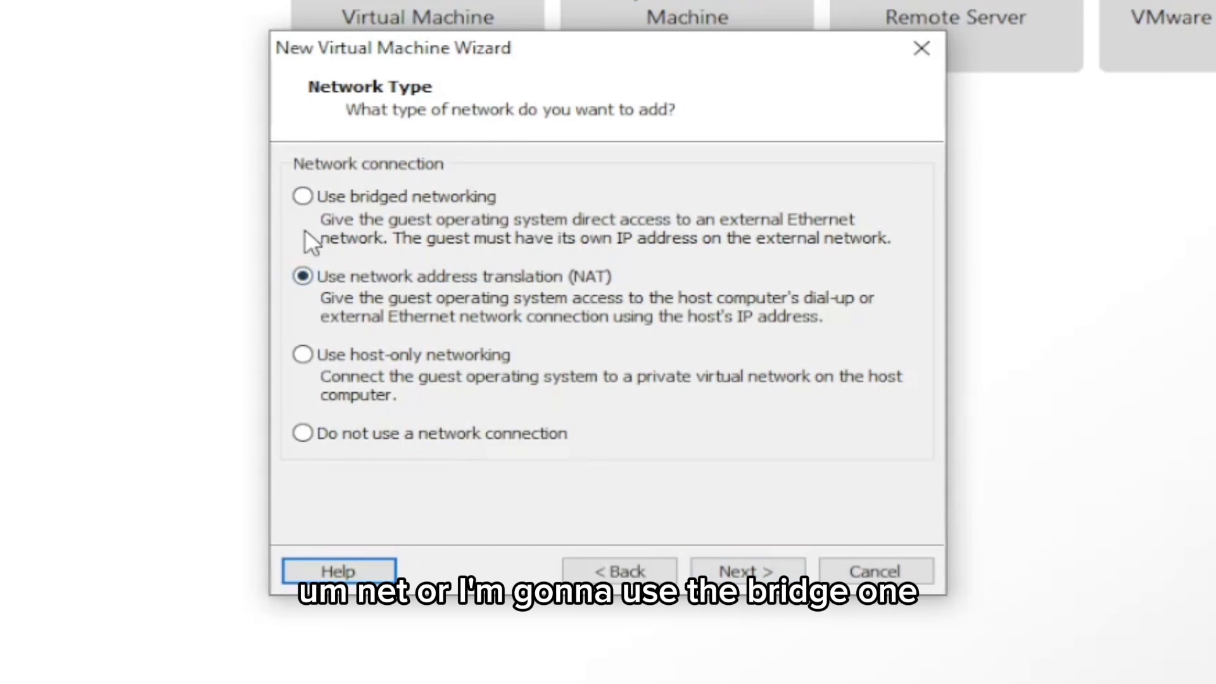
click(303, 200)
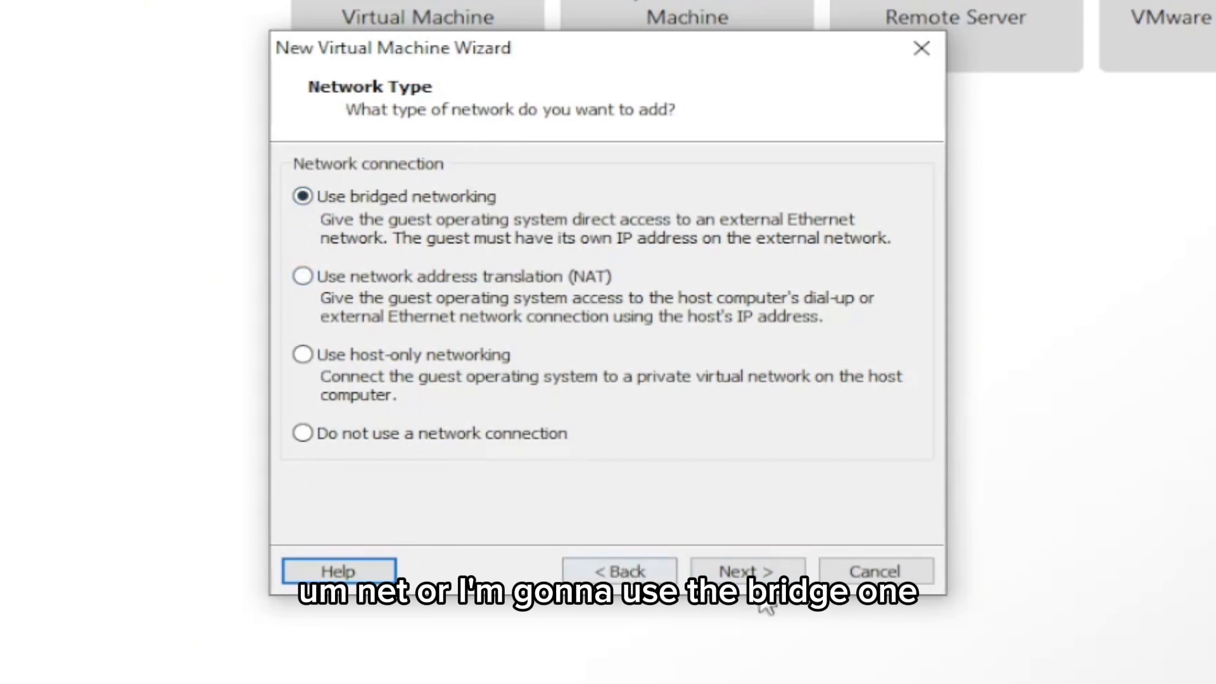
click(728, 569)
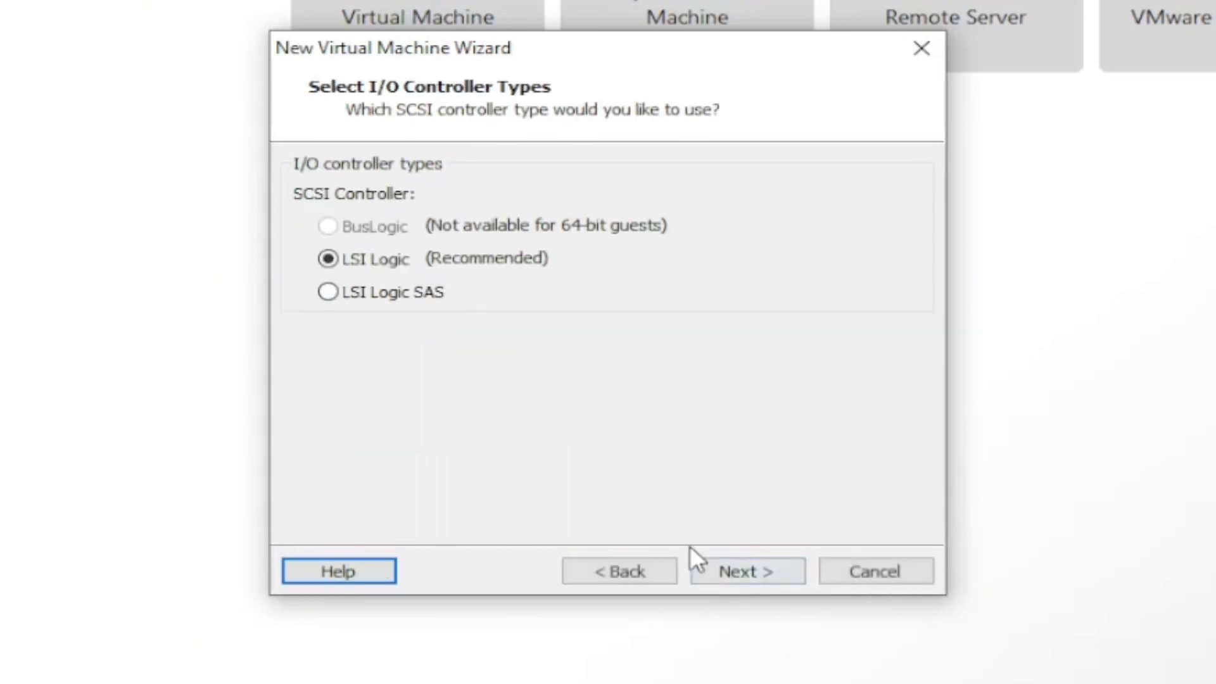
Step: Keep the LSI Logic controller and define a new 200 GB virtual disk split into multiple files, stored as Ubuntu 24.04.vmdk
click(732, 569)
click(736, 572)
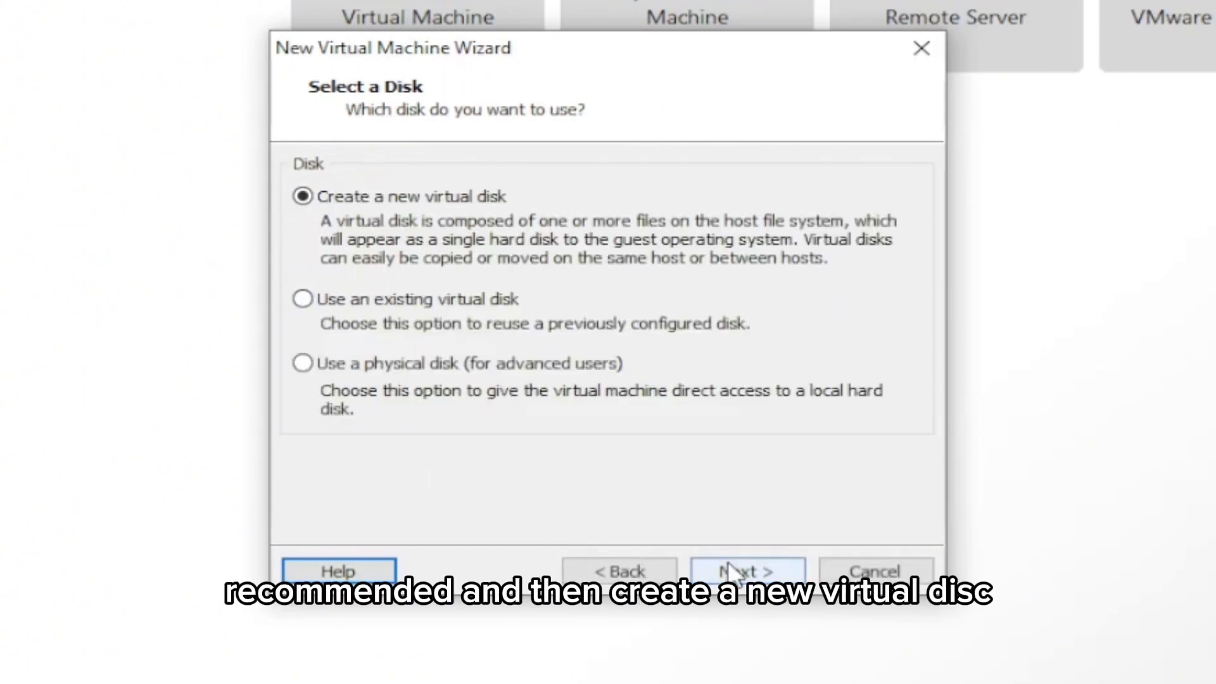
click(729, 568)
drag(594, 163, 694, 176)
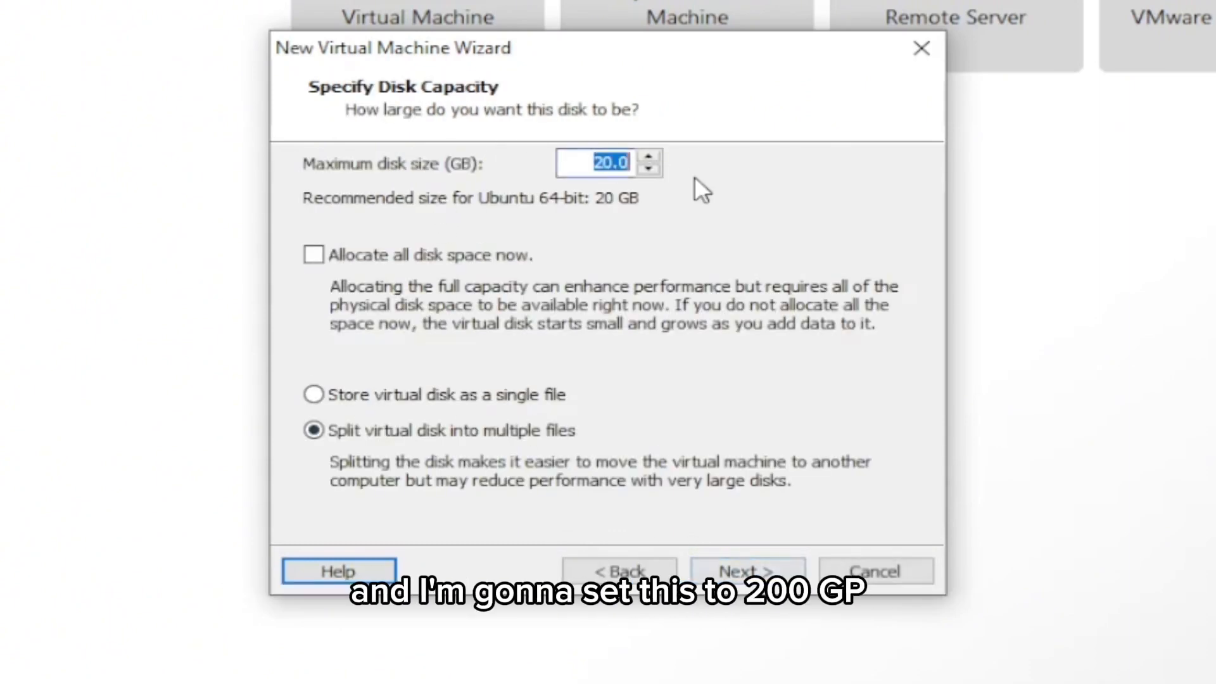
text(200)
click(729, 574)
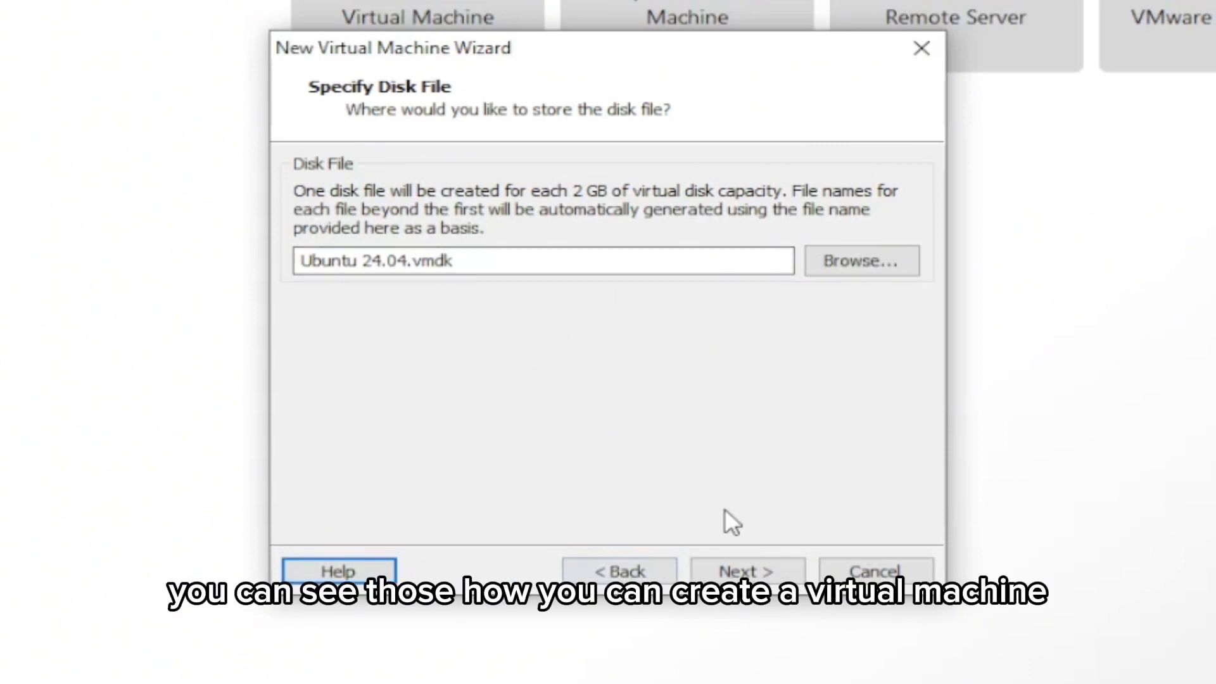
click(748, 567)
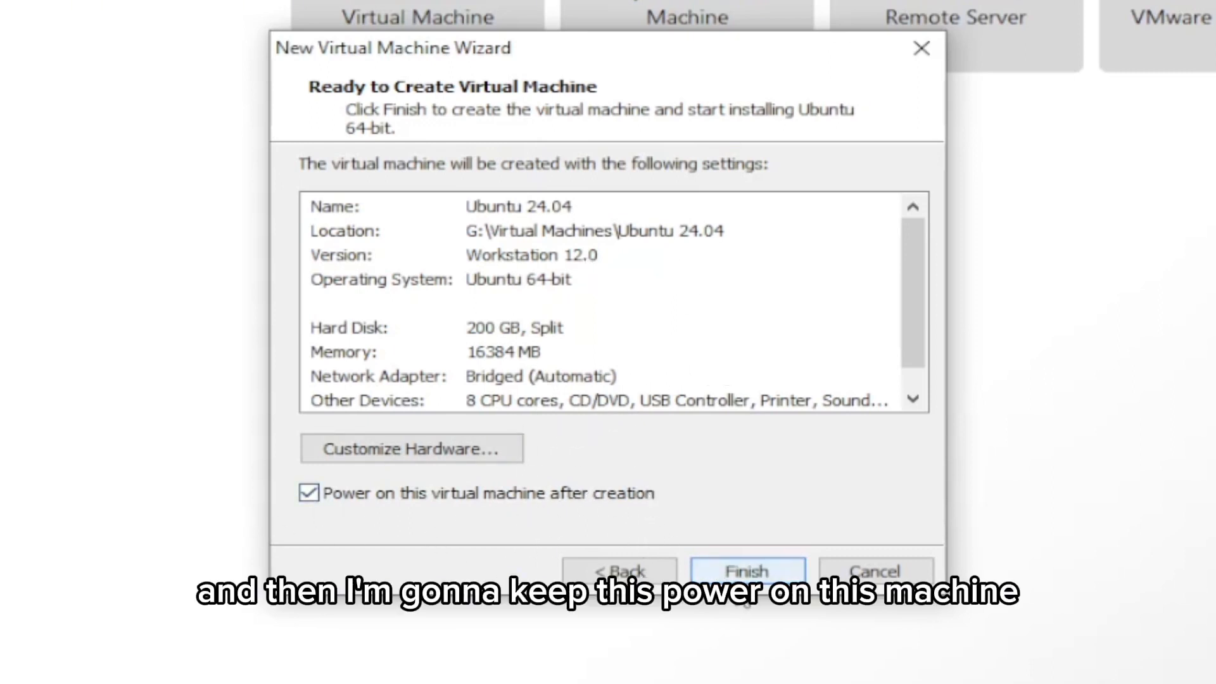
Step: Finish creating the virtual machine with automatic power-on and boot the Try or Install Ubuntu Server entry
click(747, 570)
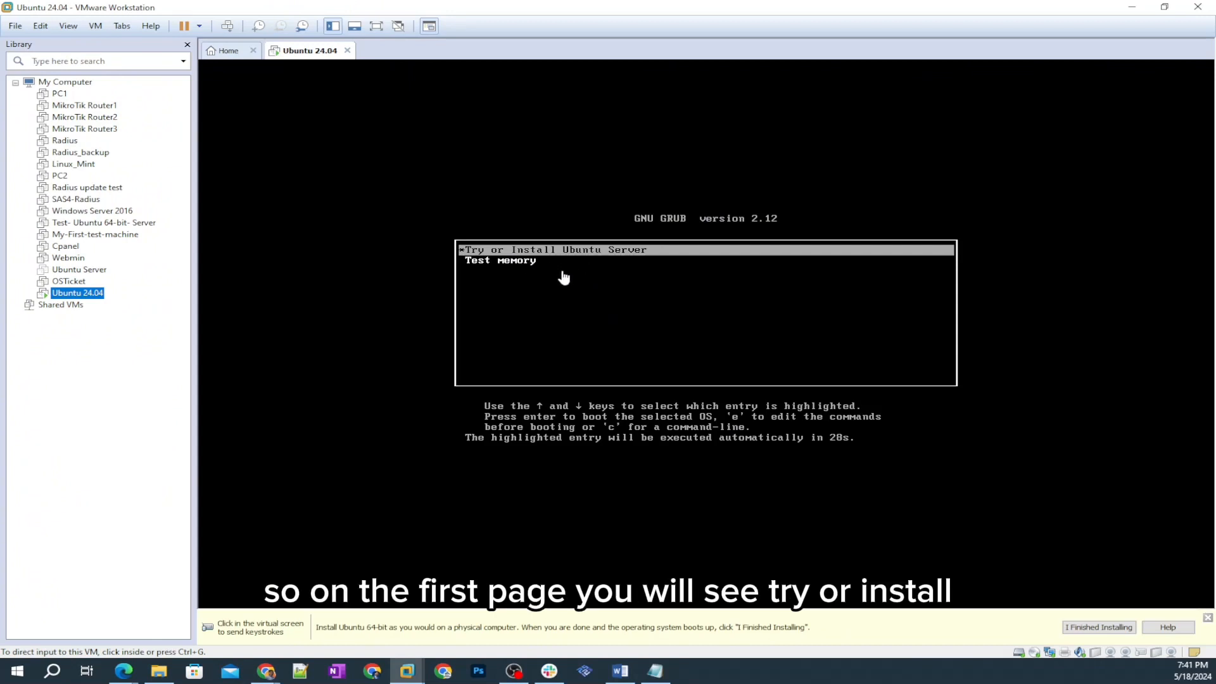
click(606, 271)
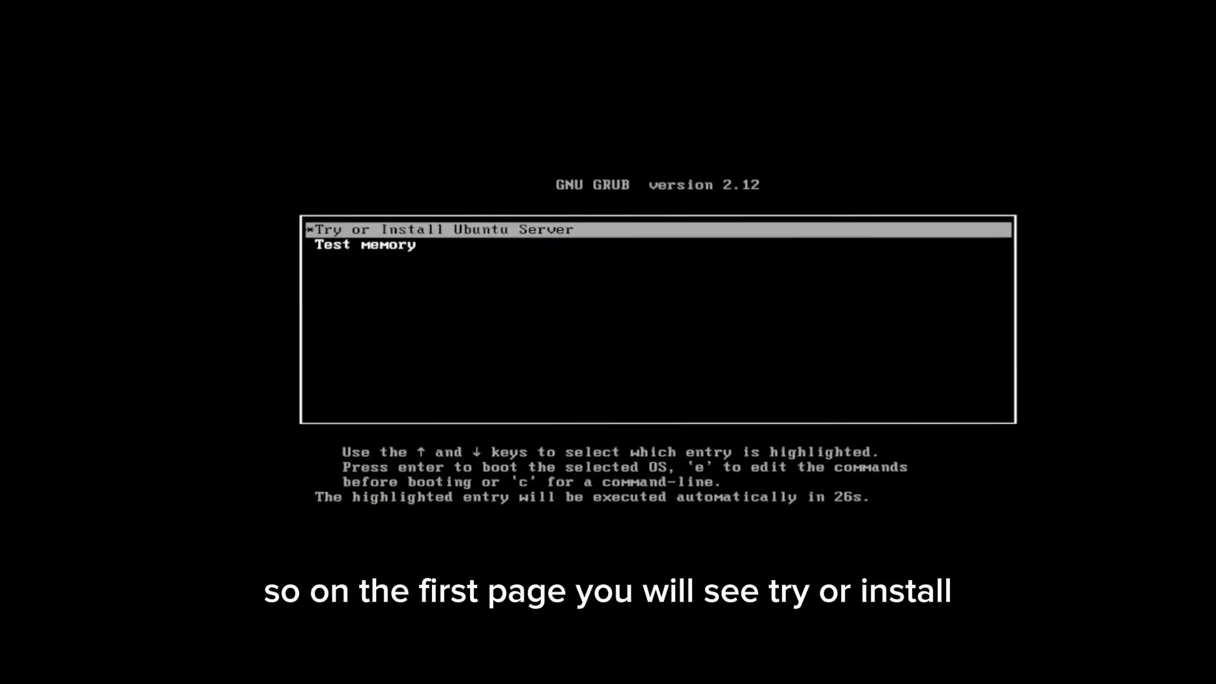
key(Down)
key(Up)
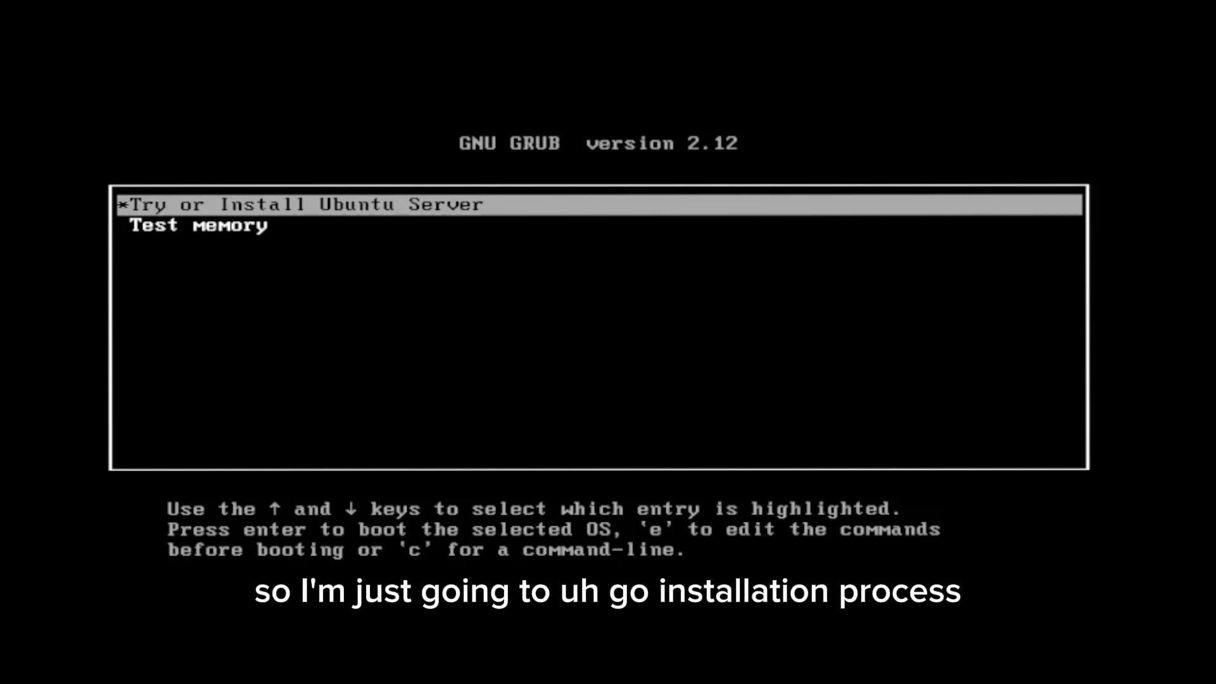
key(Return)
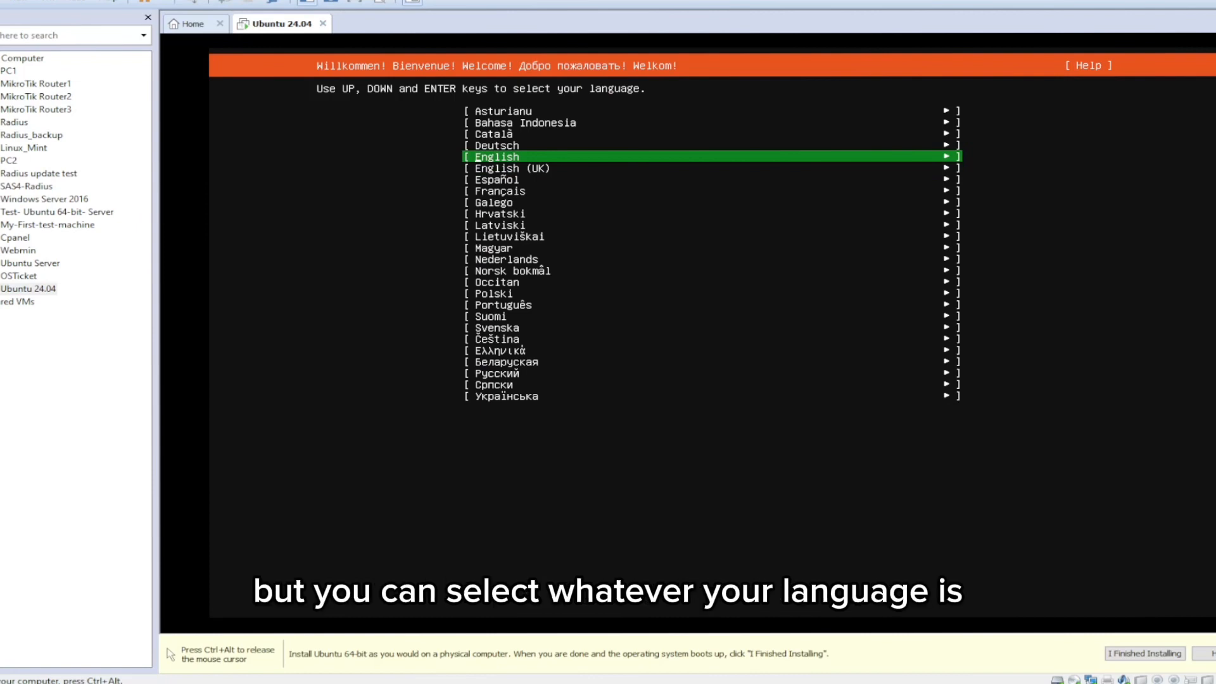
Step: Set the installer language to English and accept the English (US) keyboard layout and variant
key(Return)
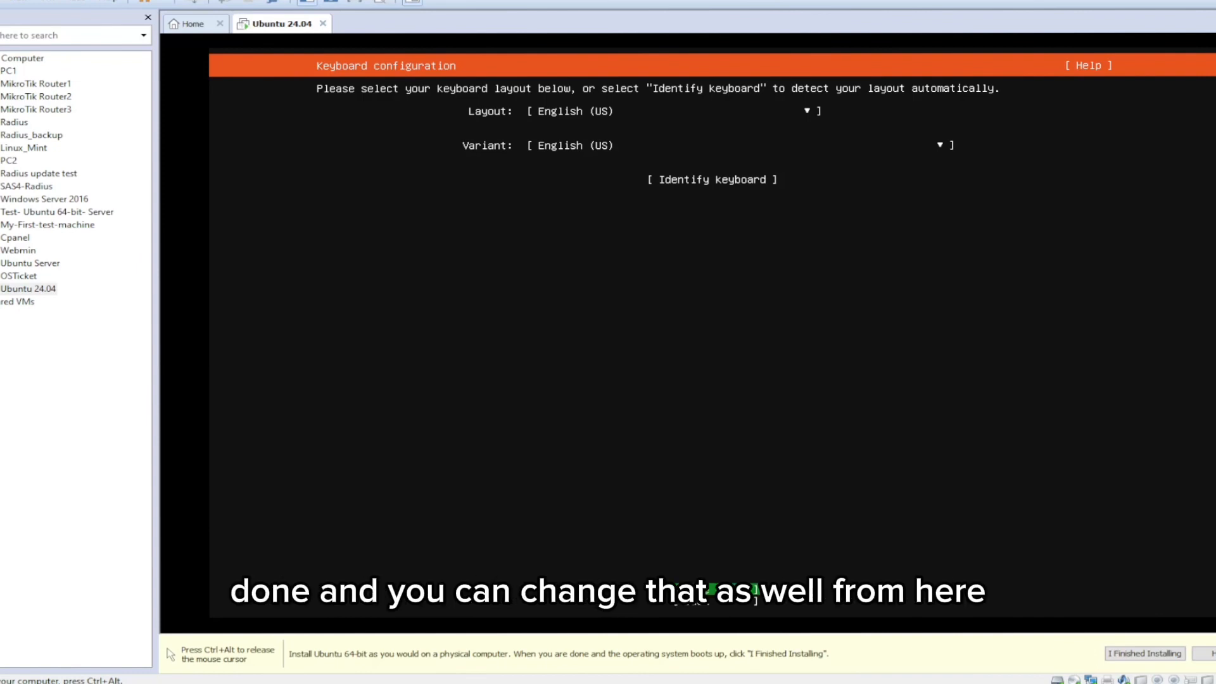
key(Up)
key(Up)
key(Down)
key(Down)
key(Return)
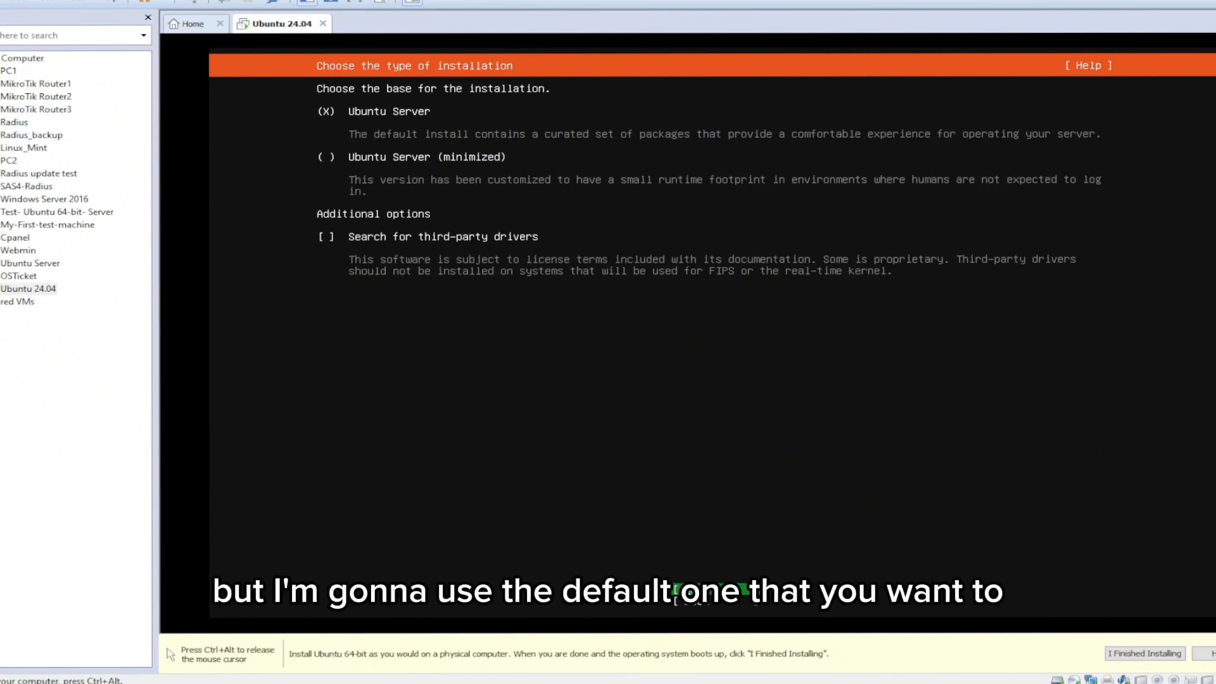
Step: Accept the default Ubuntu Server base, the ens33 DHCP network configuration and a blank proxy address
key(Return)
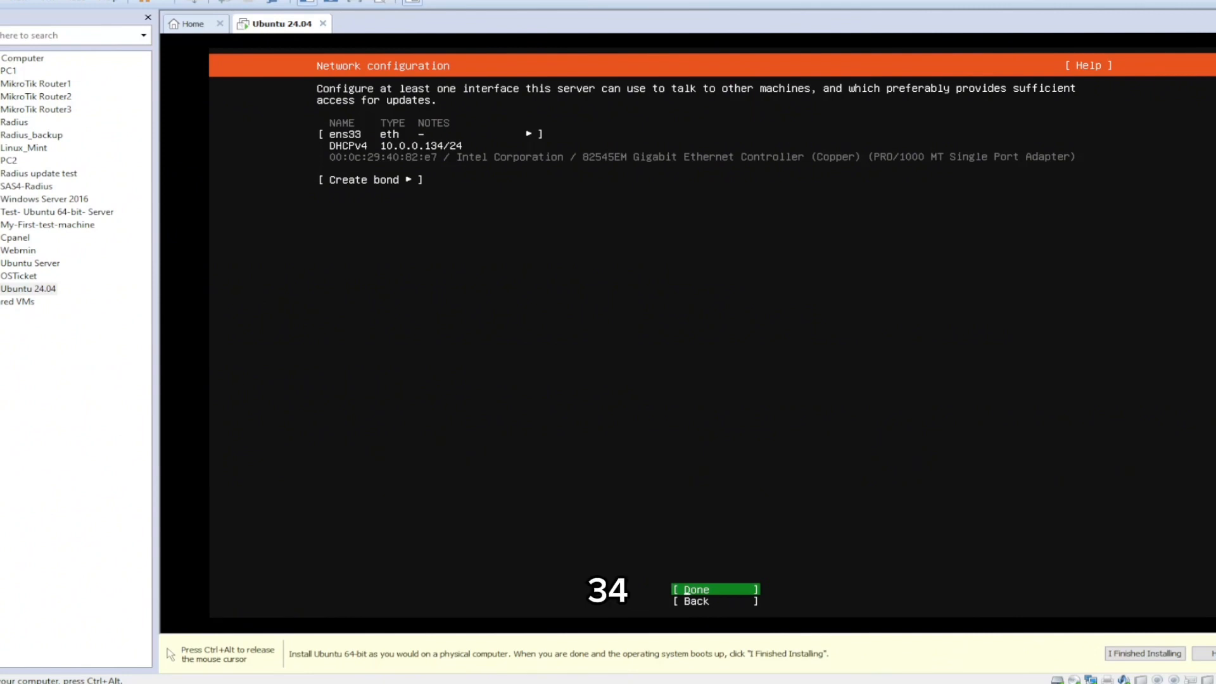
key(Return)
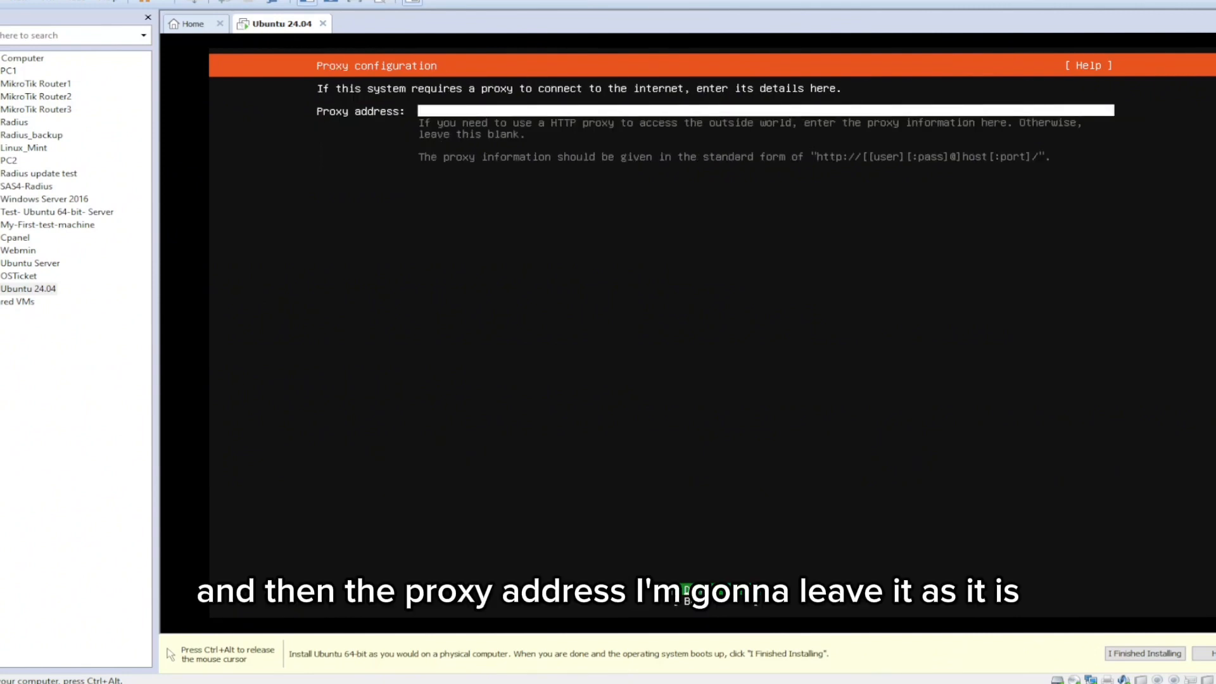
key(Return)
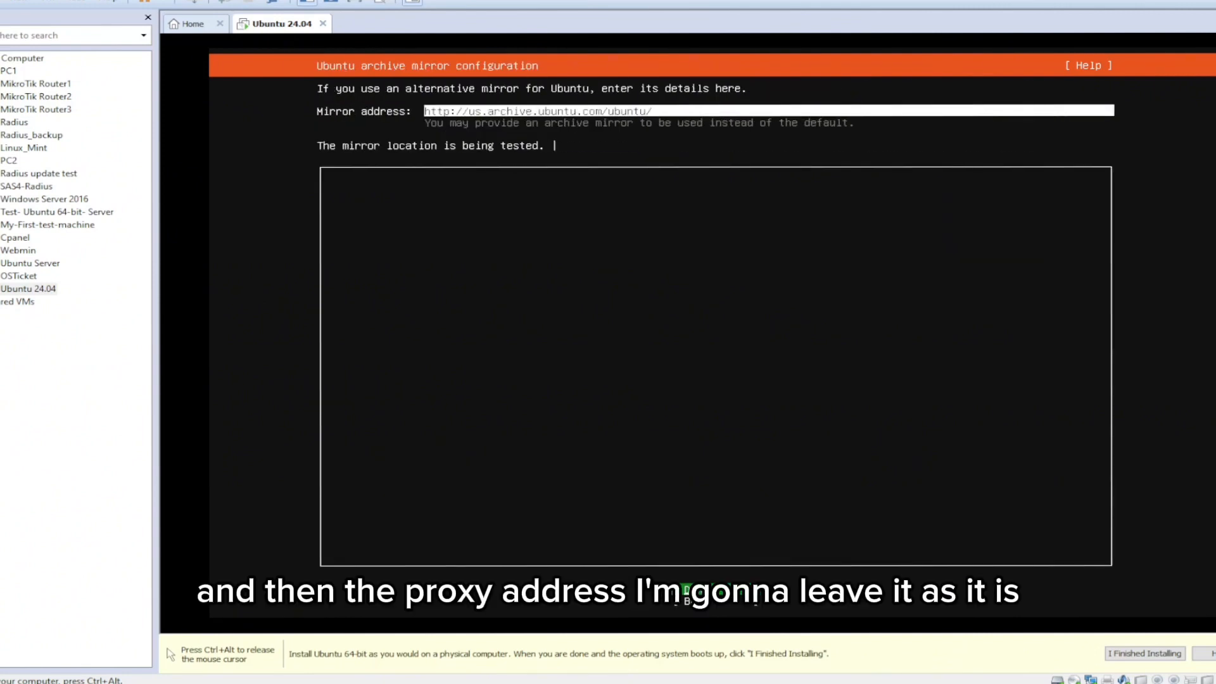
Step: Keep the default Ubuntu archive mirror address and continue without waiting for the mirror check
key(Return)
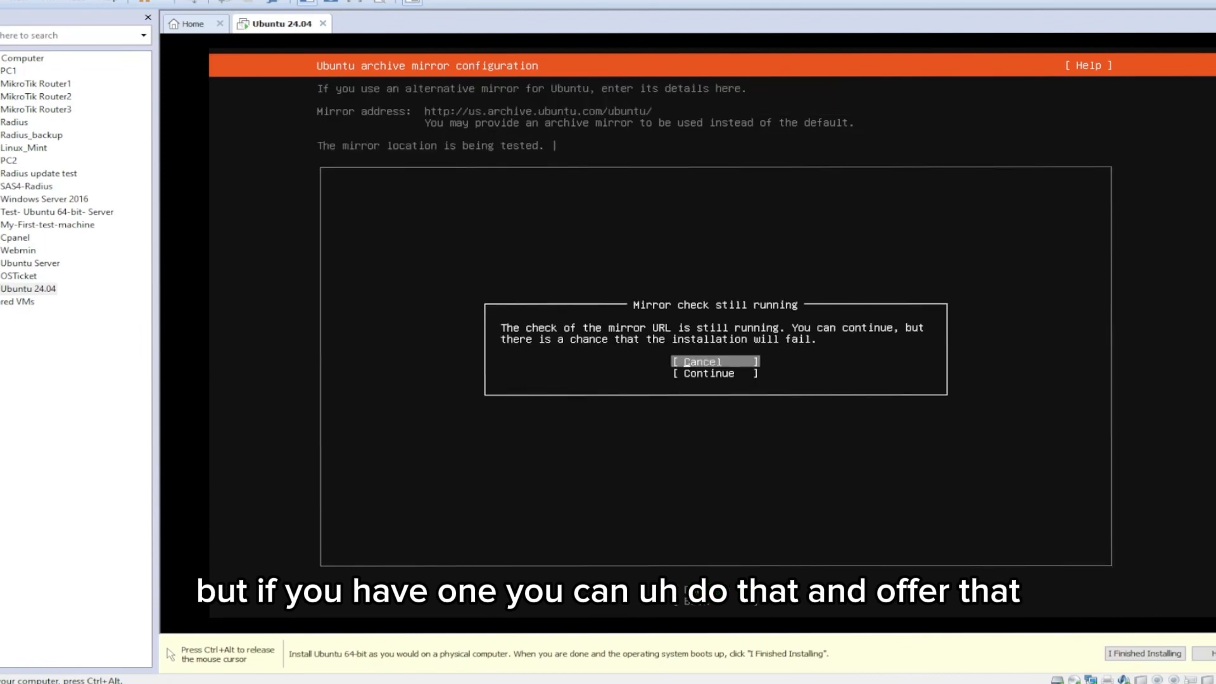
key(Down)
key(Return)
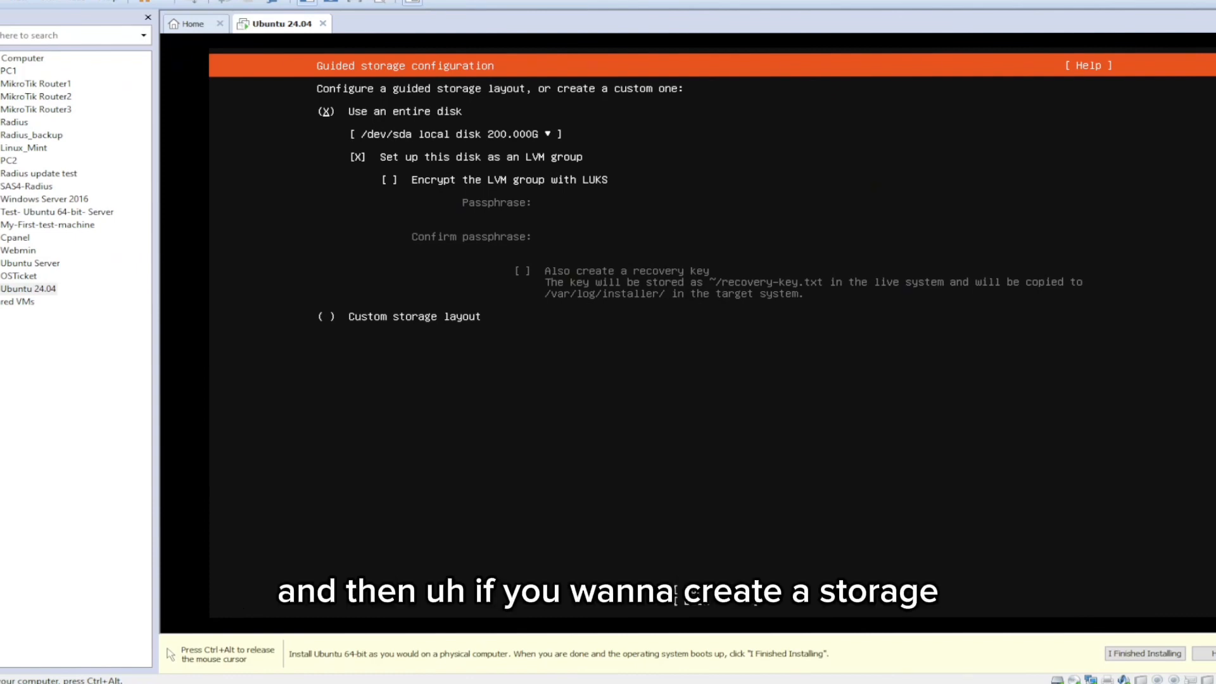
Step: Accept the guided storage layout using the entire /dev/sda disk as an LVM group without LUKS encryption
key(Down)
key(Down)
key(Down)
key(Down)
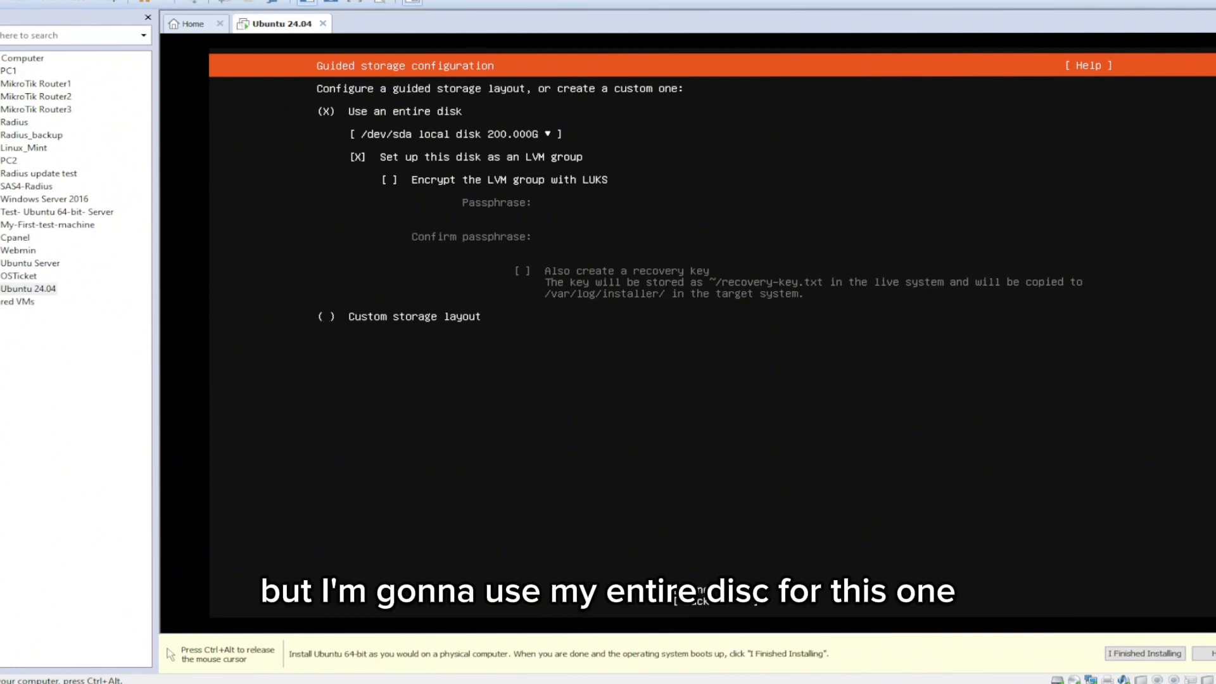
key(Up)
key(Up)
key(Tab)
key(Return)
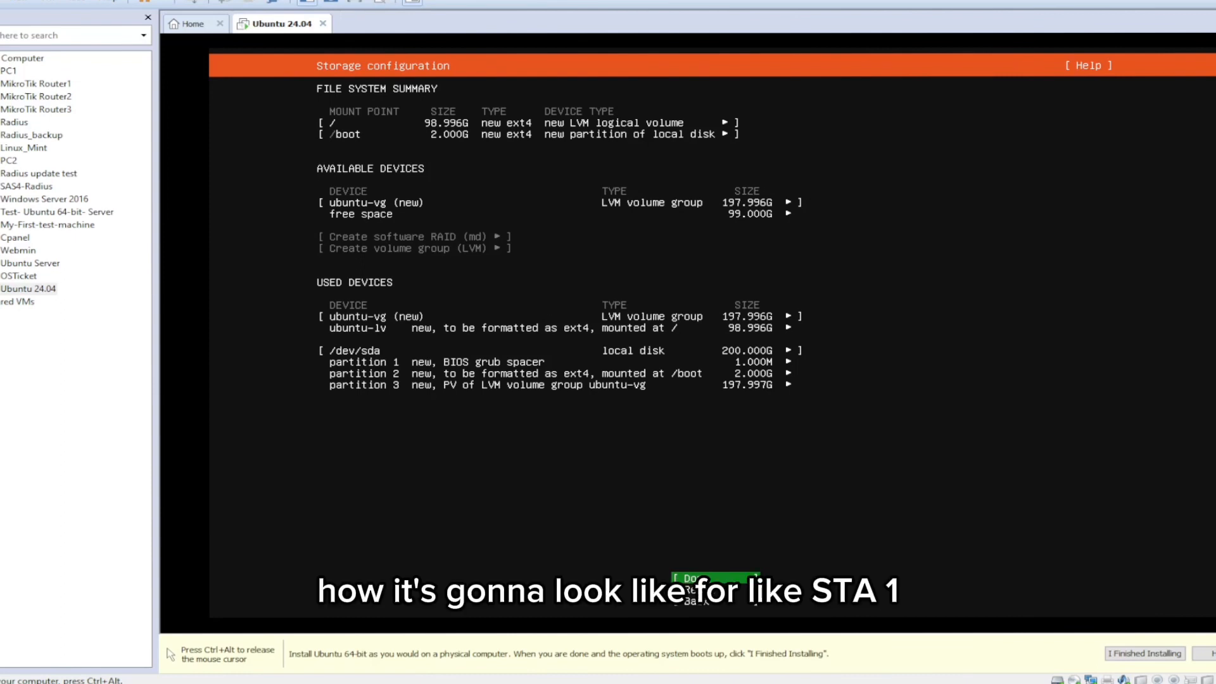
Step: Review the three planned partitions of /dev/sda in the storage configuration summary
key(Up)
key(Up)
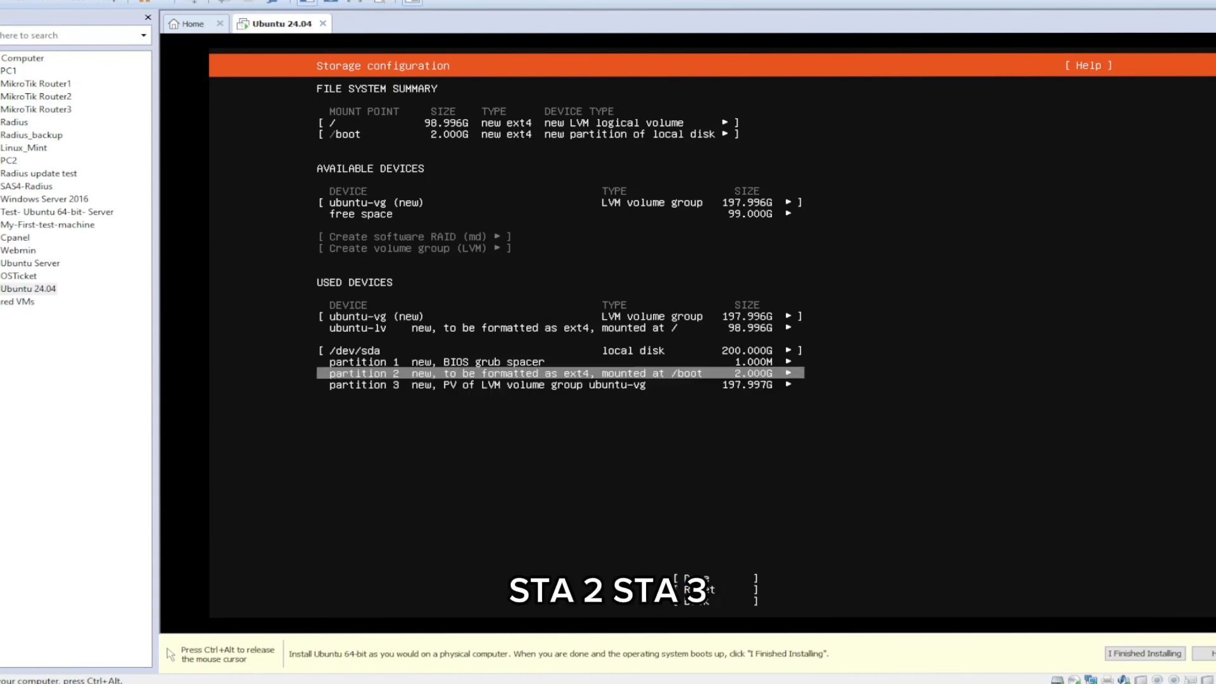
key(Up)
key(Down)
key(Down)
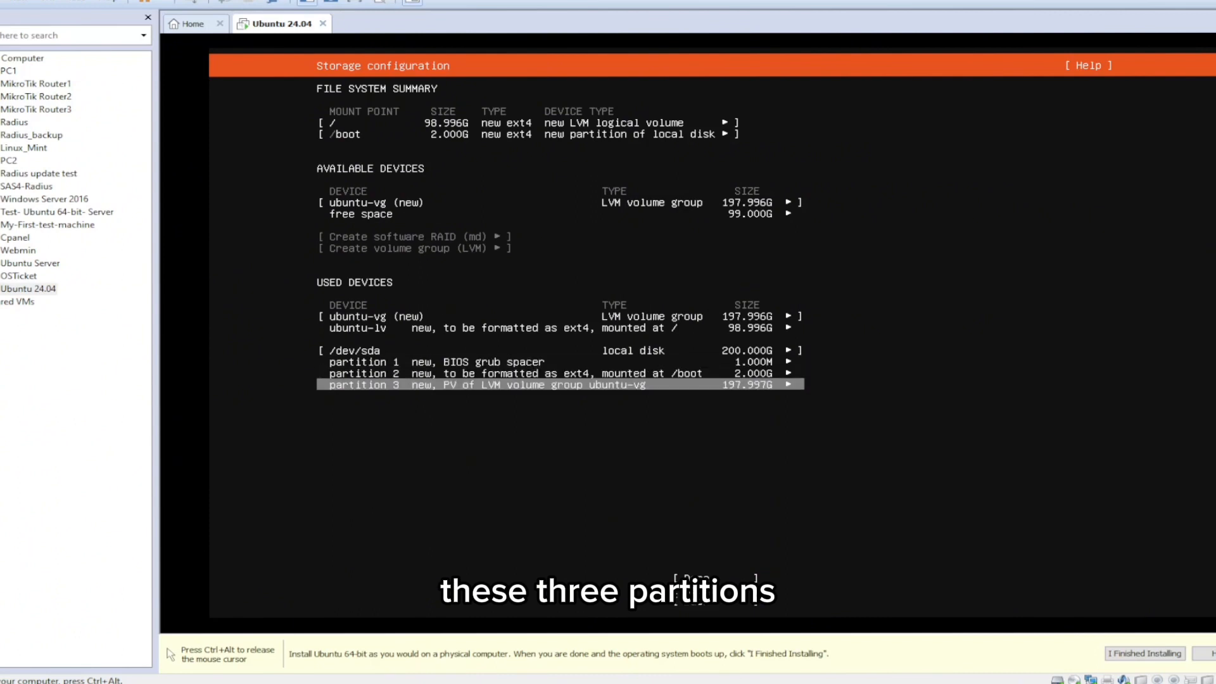
key(Up)
key(Up)
key(Down)
key(Tab)
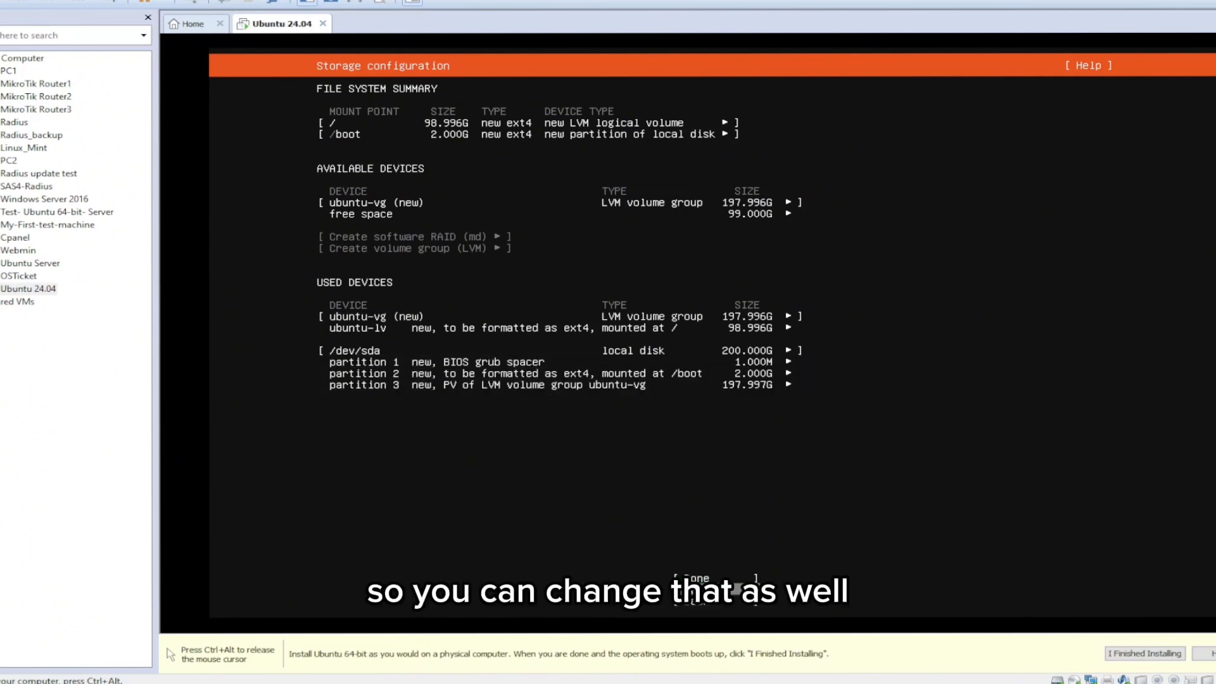
key(Up)
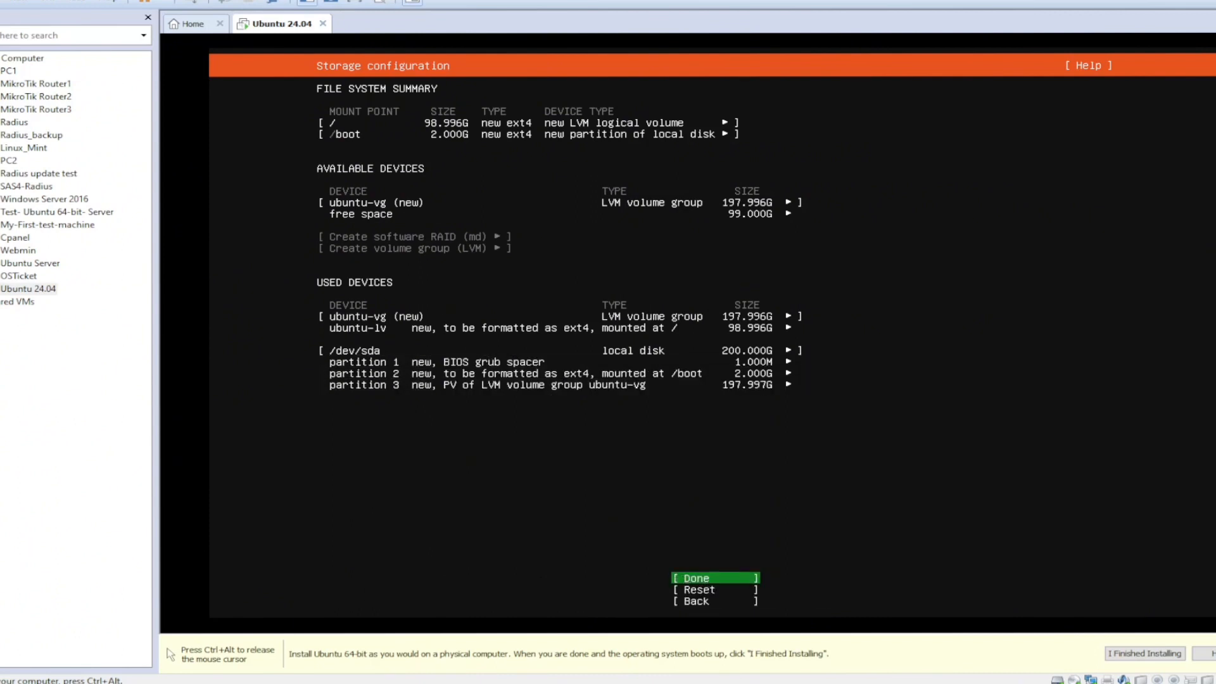
key(Up)
key(Up)
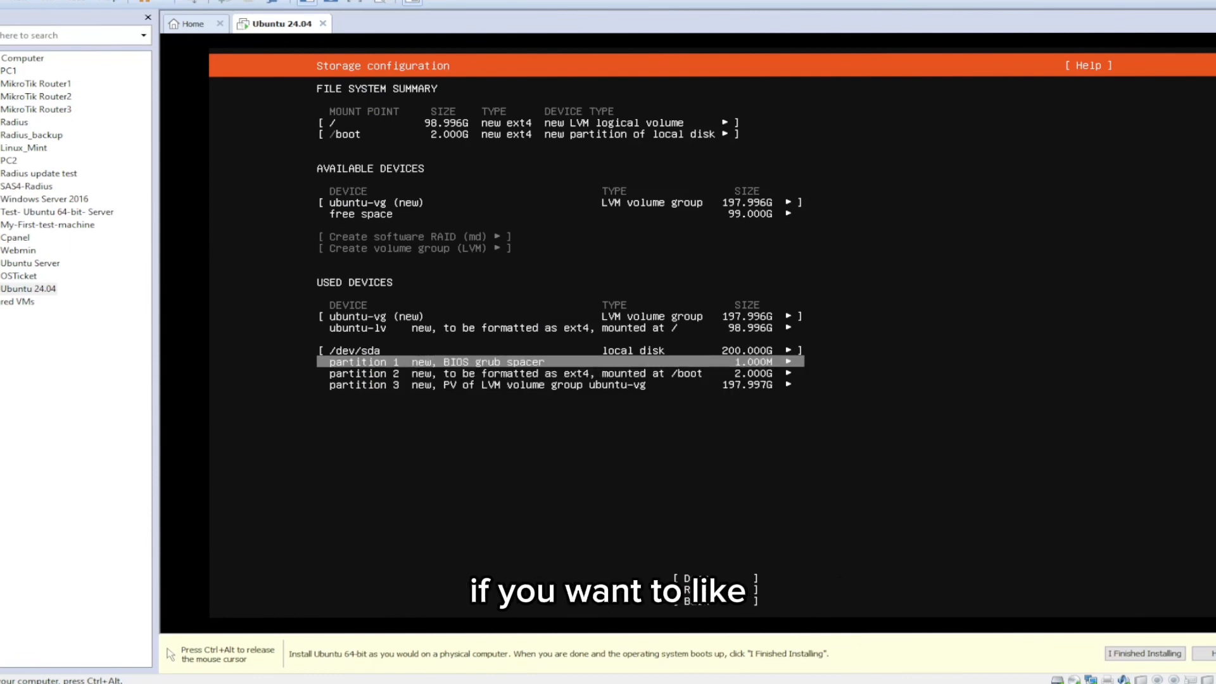
key(Down)
key(Down)
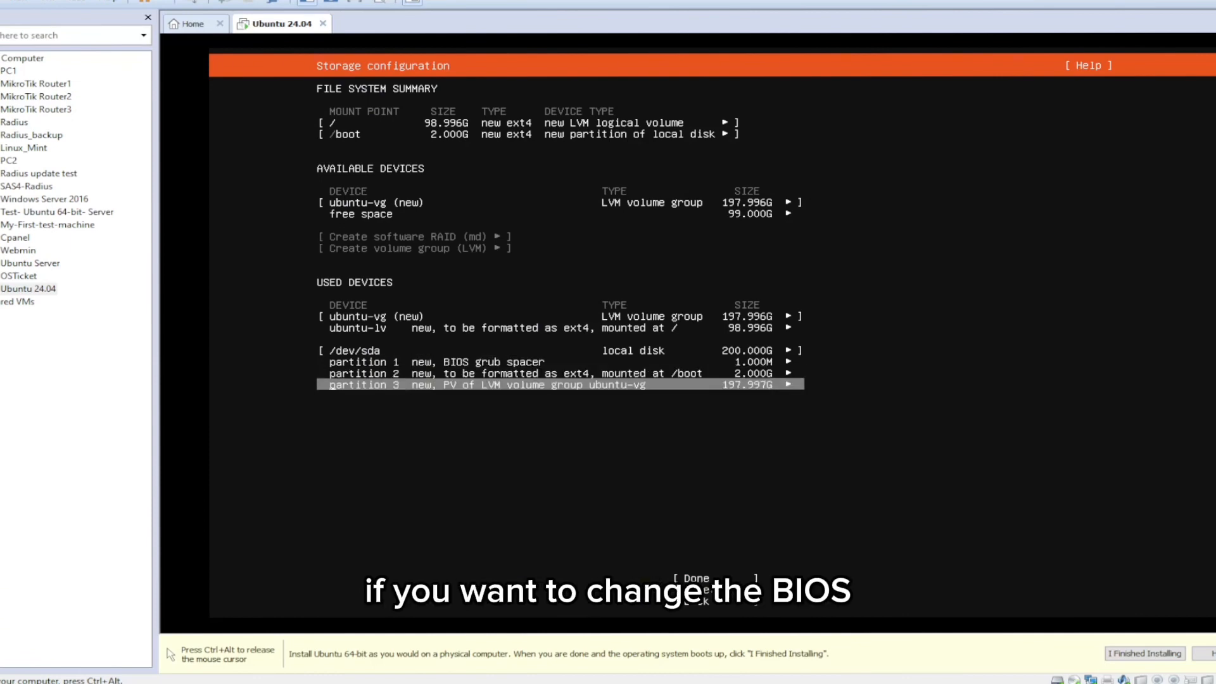
key(Down)
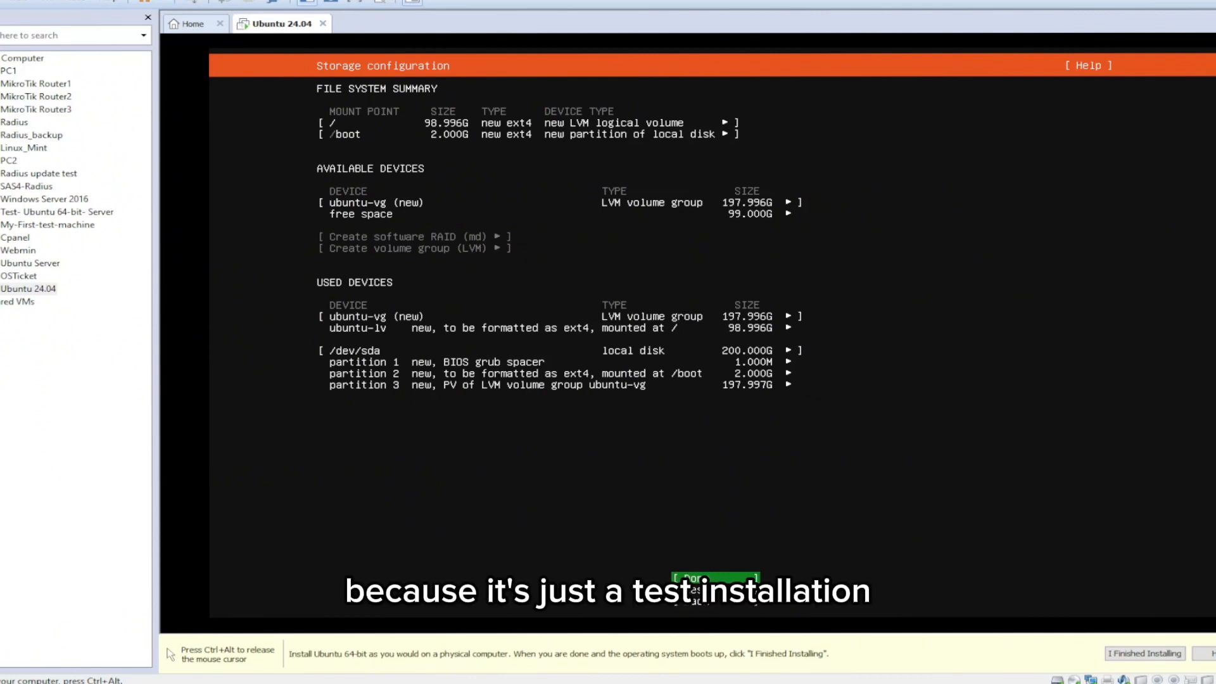
Step: Accept the storage configuration and confirm the destructive formatting of the selected disk
key(Return)
key(Down)
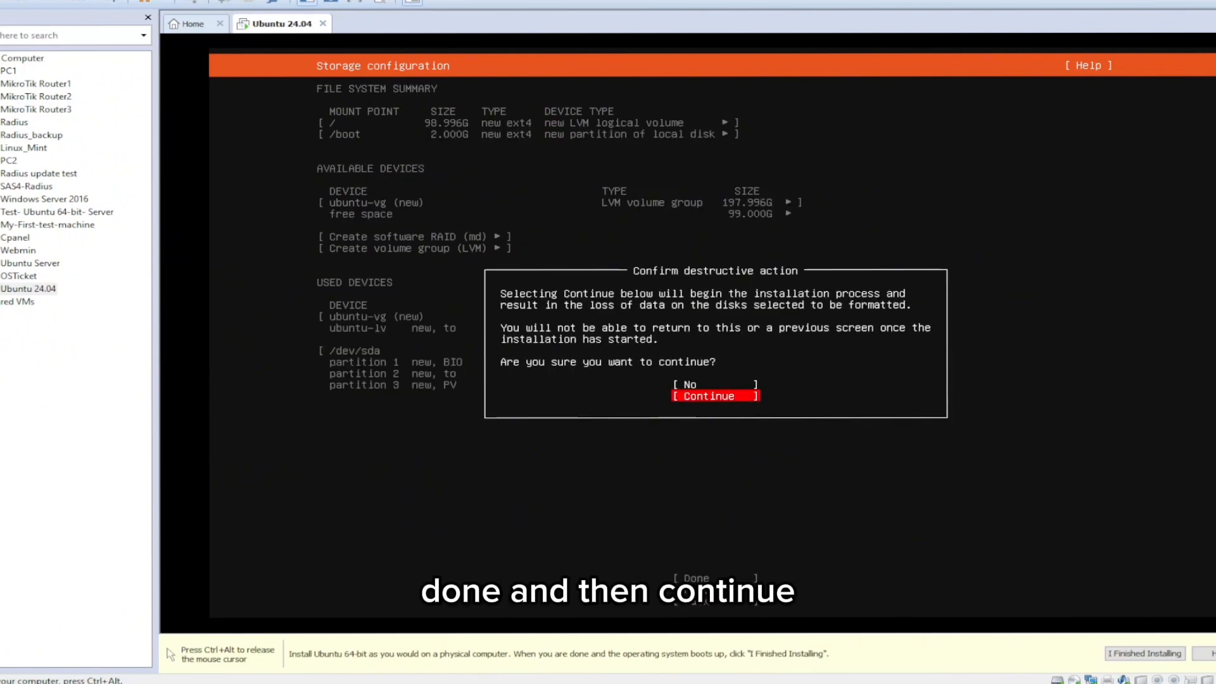
key(Return)
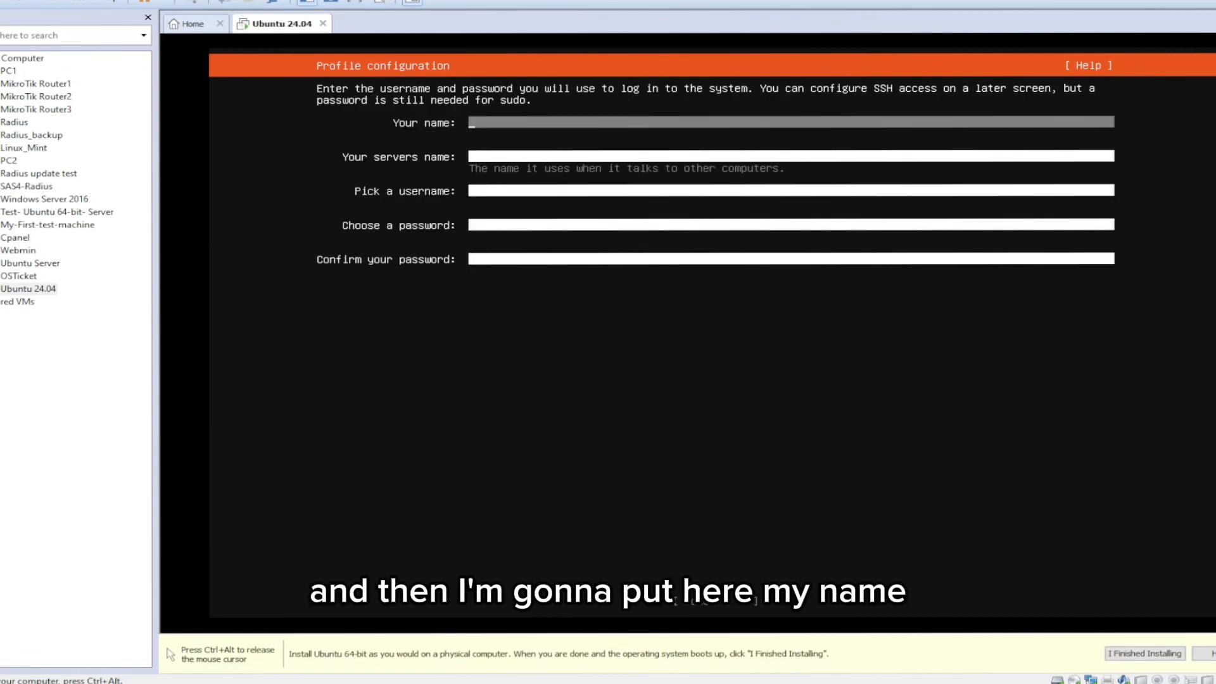
Step: Fill in the profile with the user's name, the server name ubuntu24 and a login username
text(Talha)
key(Tab)
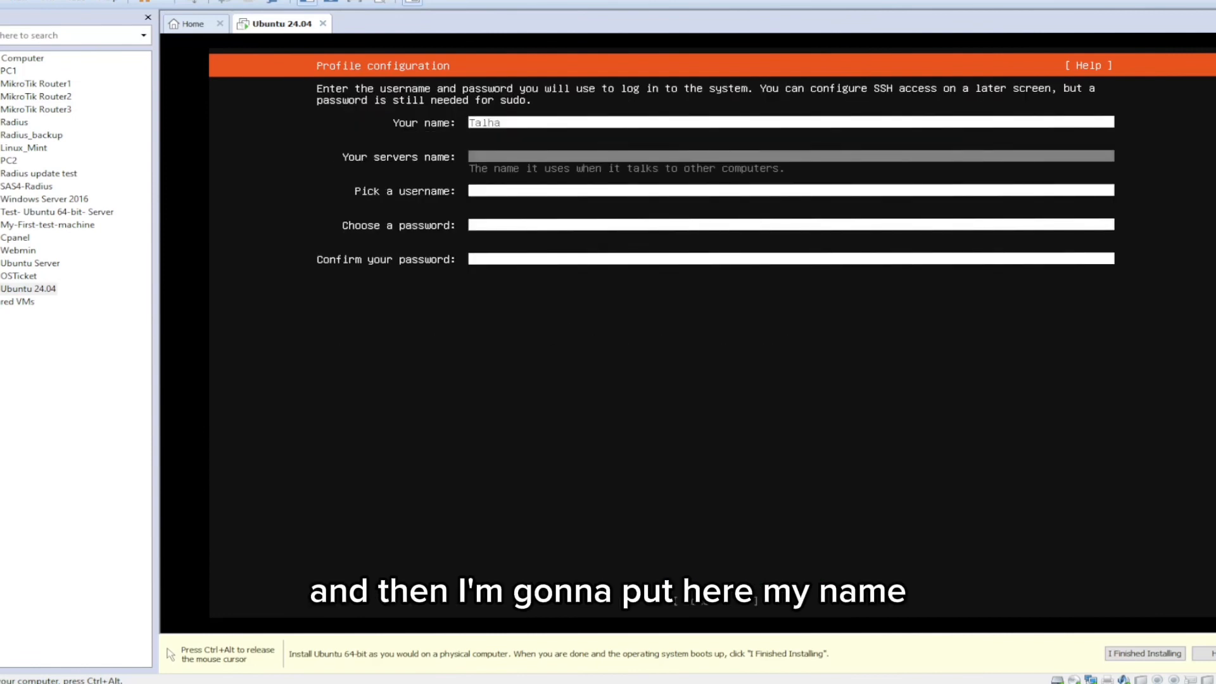
text(u)
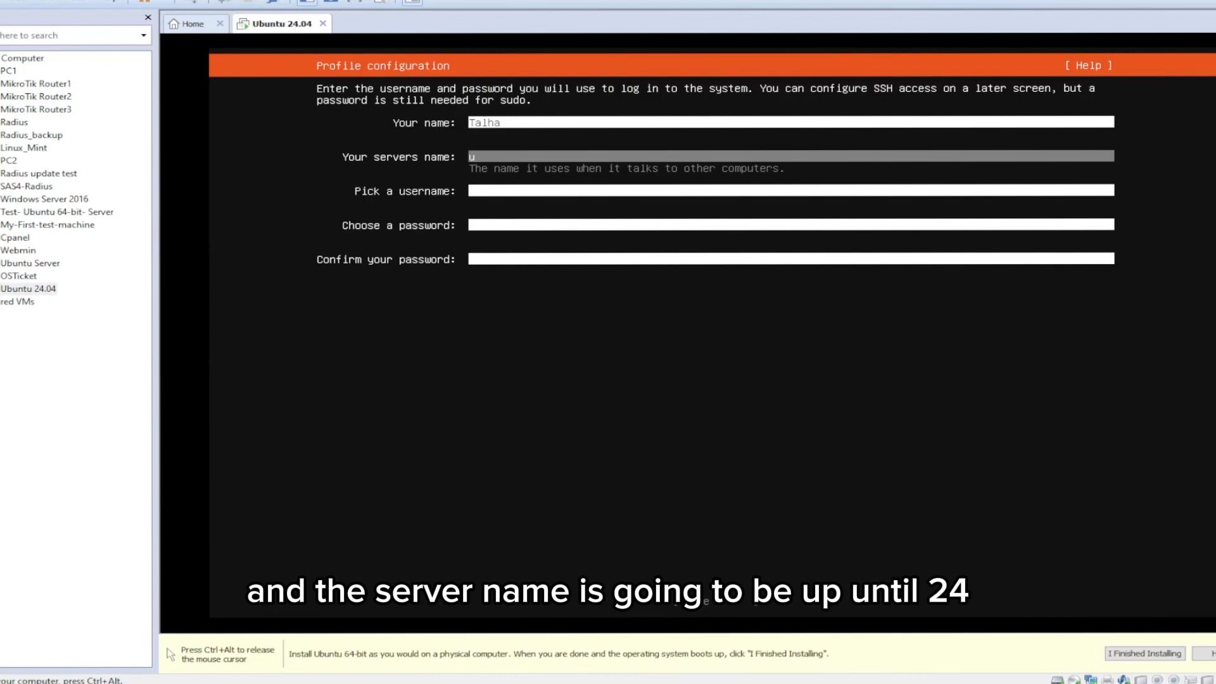
text(buntu24)
key(Tab)
text(talha)
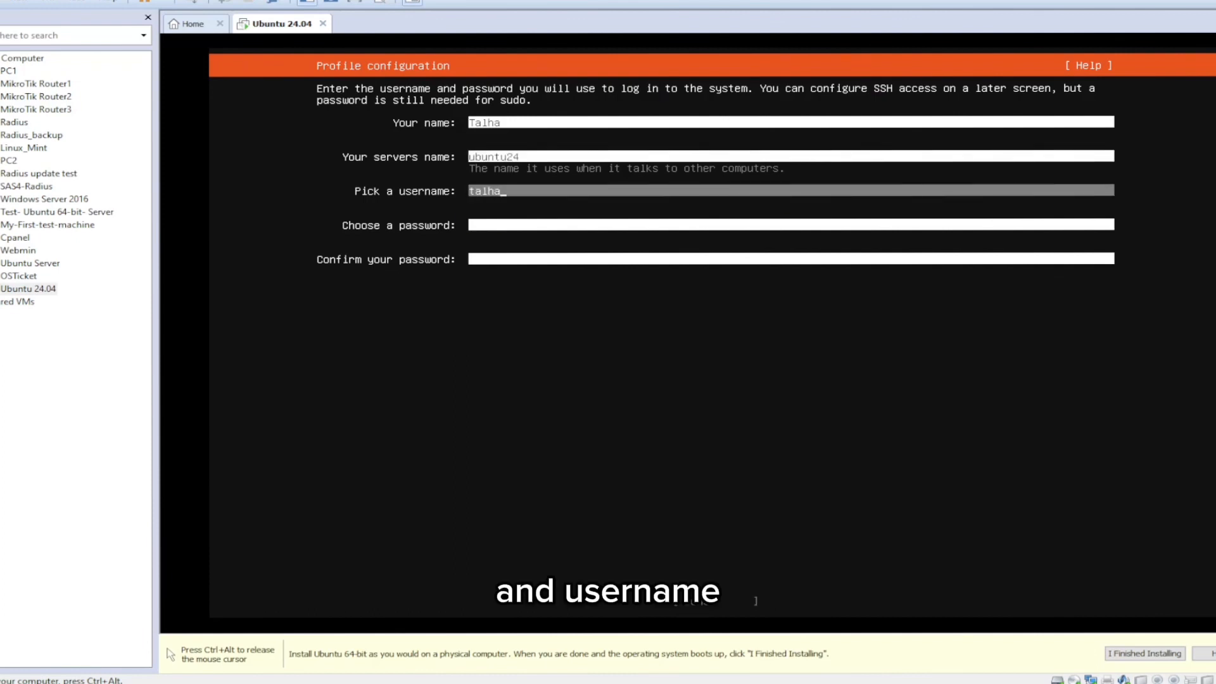
Step: Enter and confirm the account password, and submit the profile configuration
key(Tab)
text(*****)
key(Tab)
text(*****)
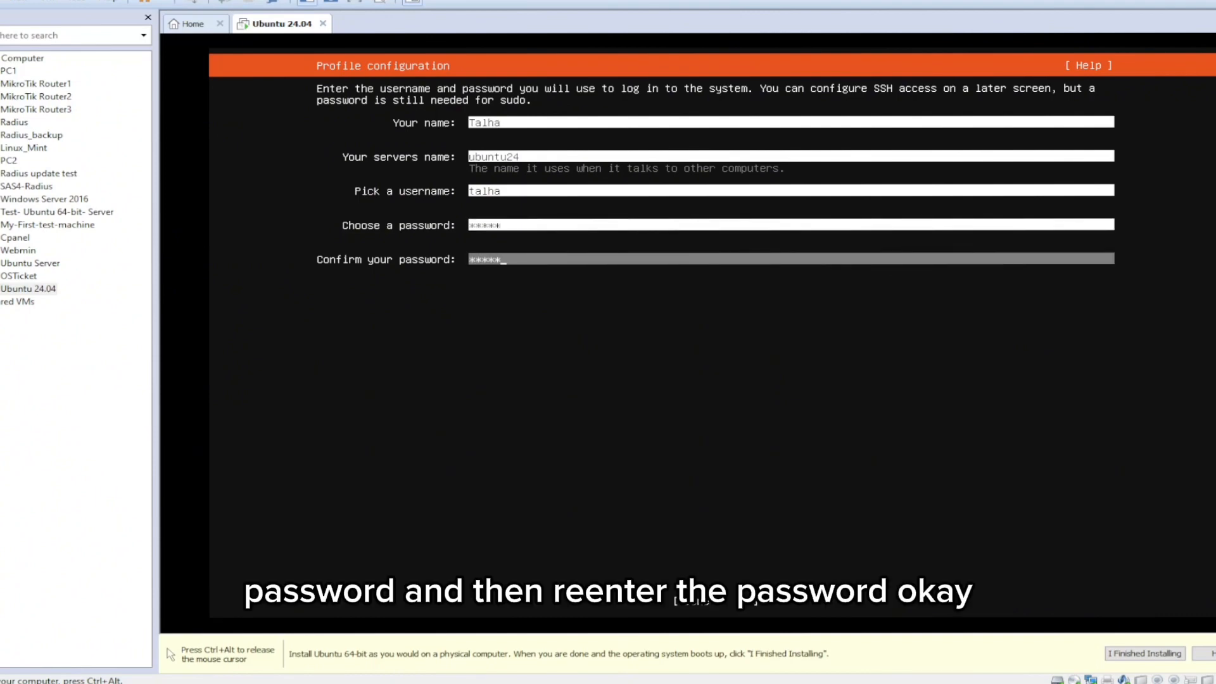
key(Tab)
key(Return)
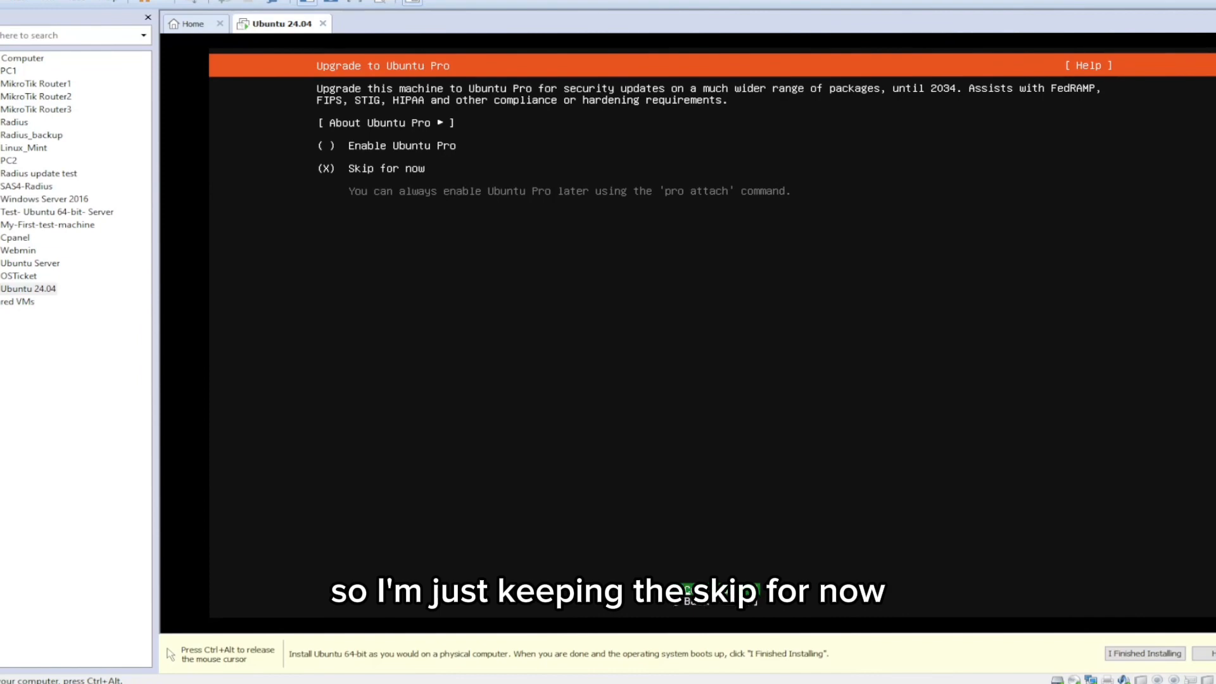
Step: Skip Ubuntu Pro for now and enable the OpenSSH server installation without importing an SSH key
key(Return)
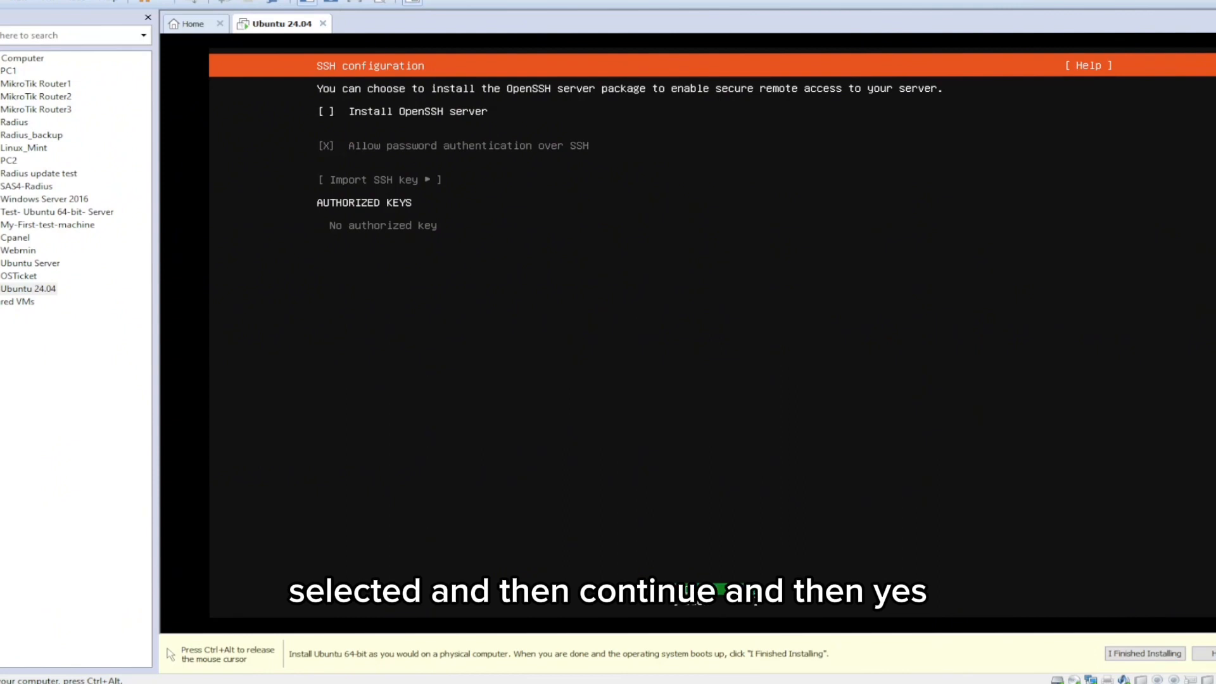
key(space)
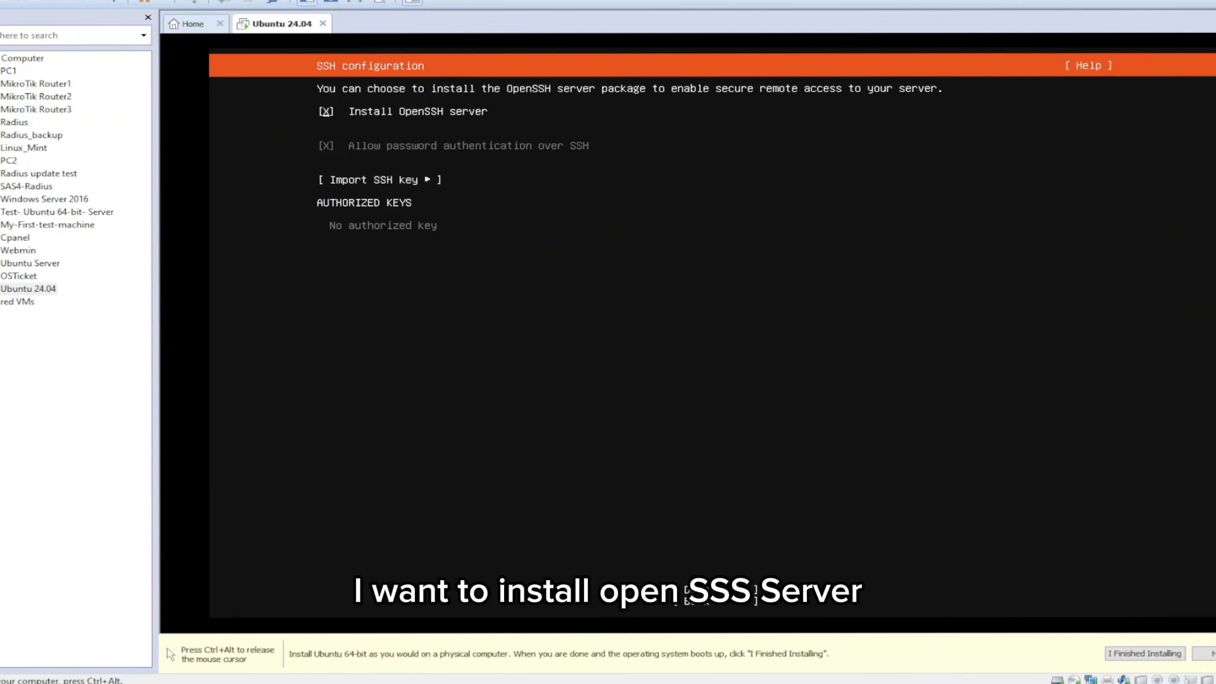
key(Tab)
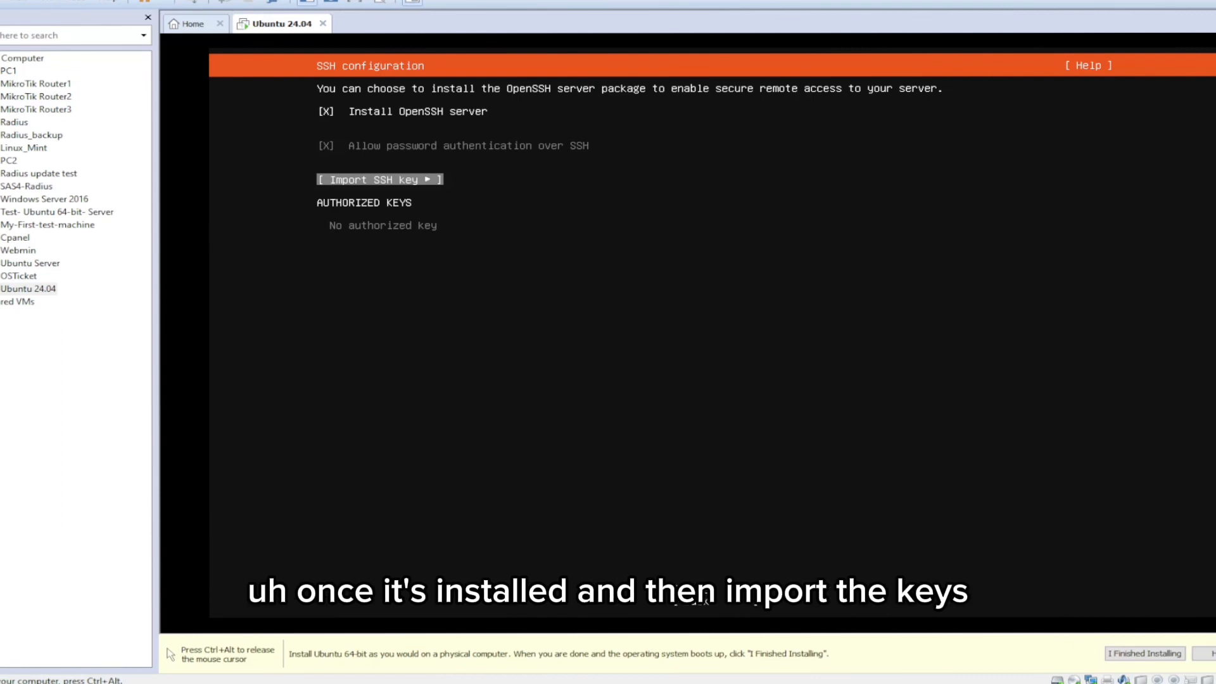
key(Down)
key(Down)
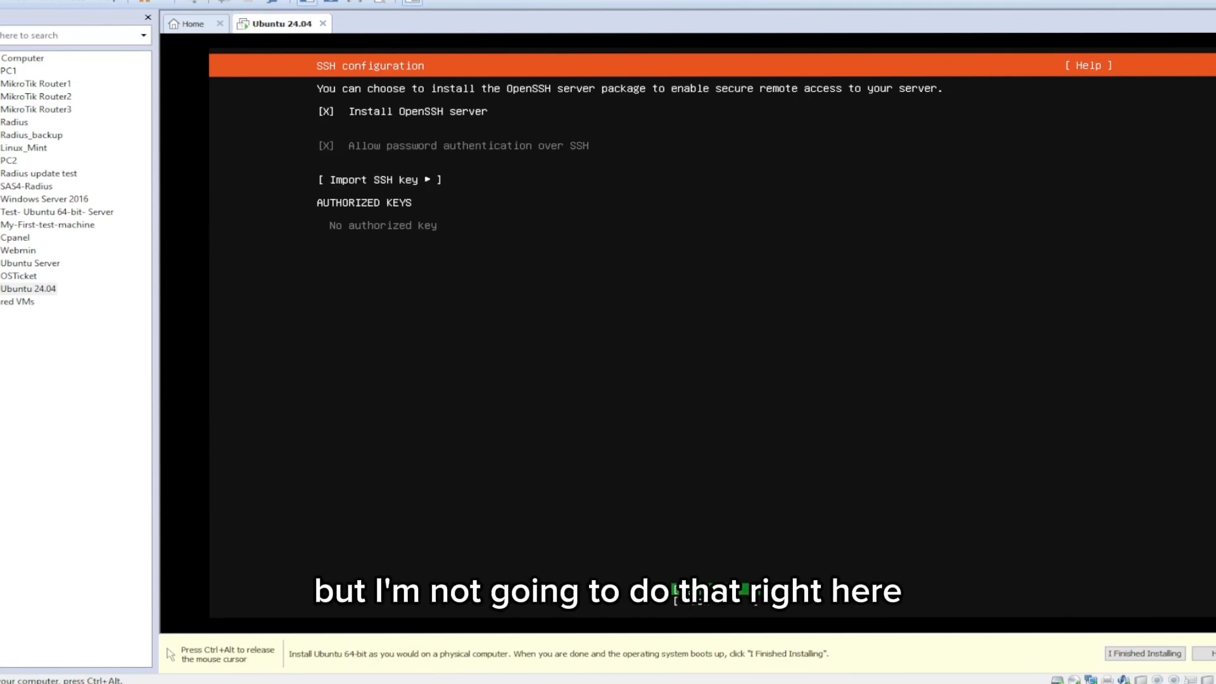
key(Up)
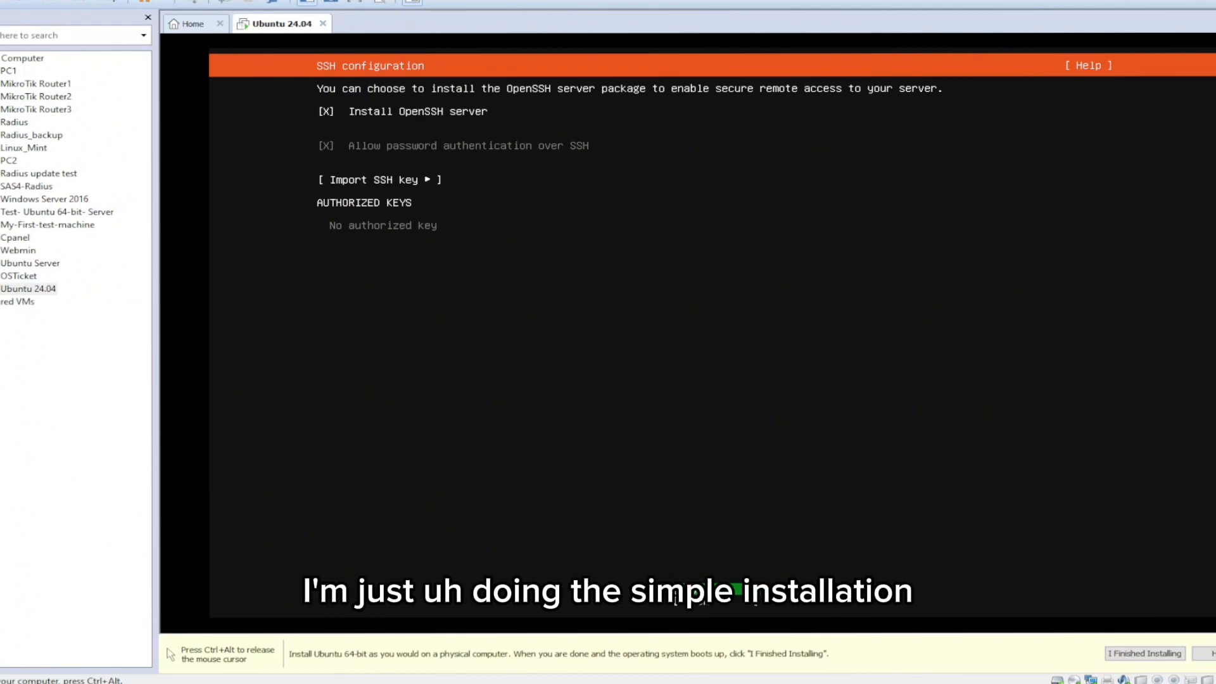
key(Return)
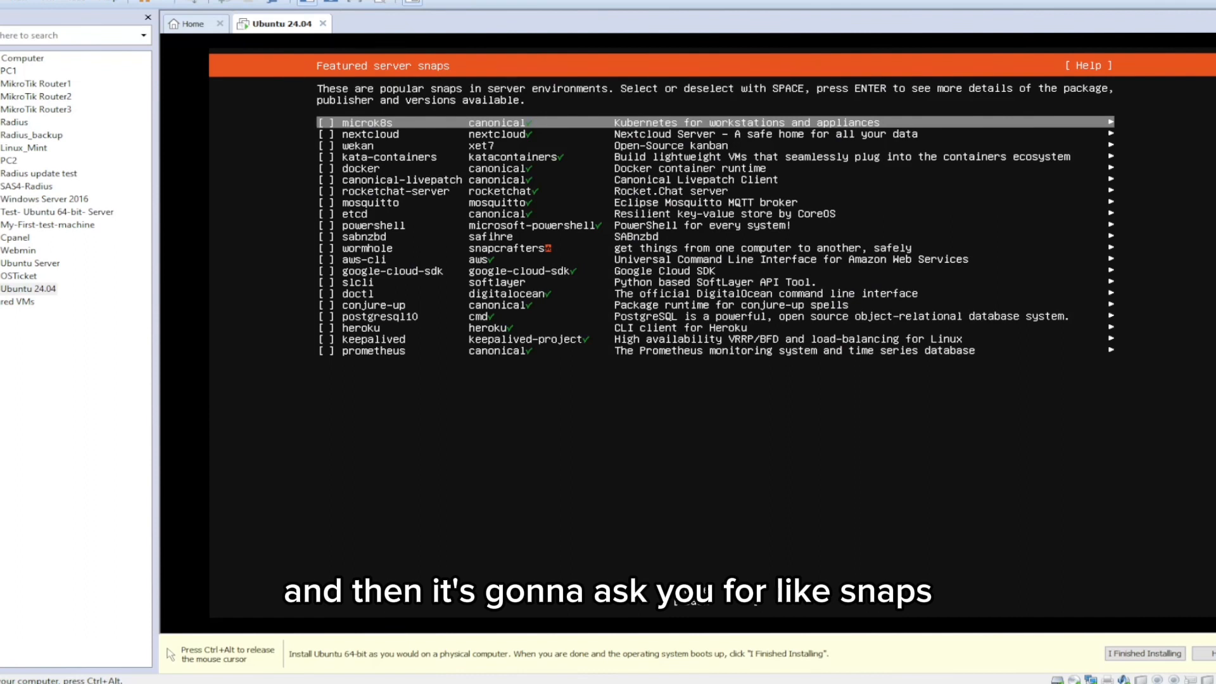
Step: Go through the featured server snaps and continue the installation without selecting any of them
key(Down)
key(Down)
key(Down)
key(Down)
key(Down)
key(Down)
key(Down)
key(Down)
key(Down)
key(Down)
key(Down)
key(Down)
key(Down)
key(Down)
key(Down)
key(Down)
key(Down)
key(Down)
key(Down)
key(Down)
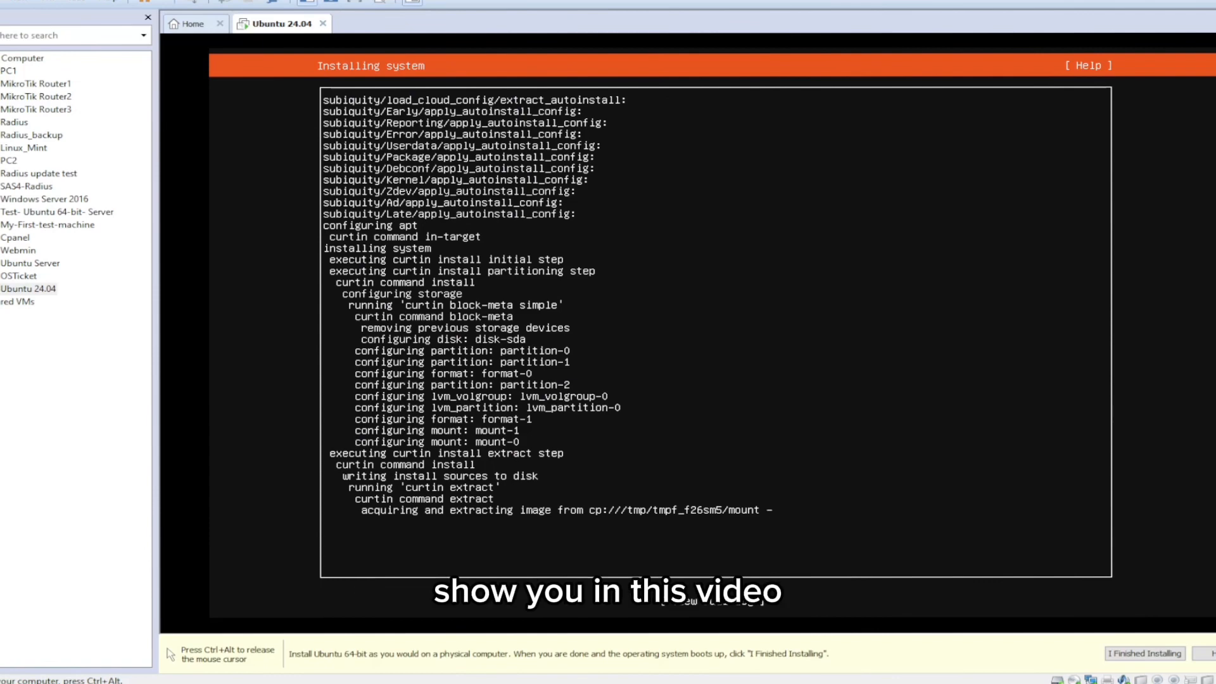
Step: Reboot the virtual machine from the installer's completion screen
key(ctrl+alt)
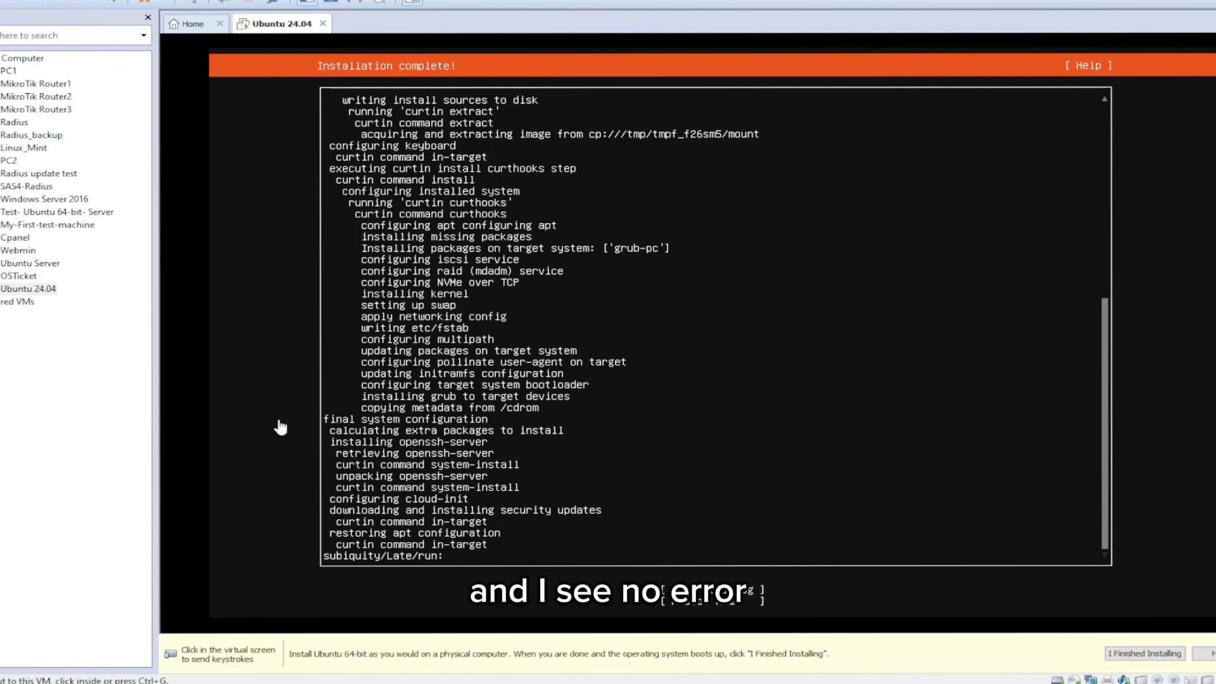
click(683, 394)
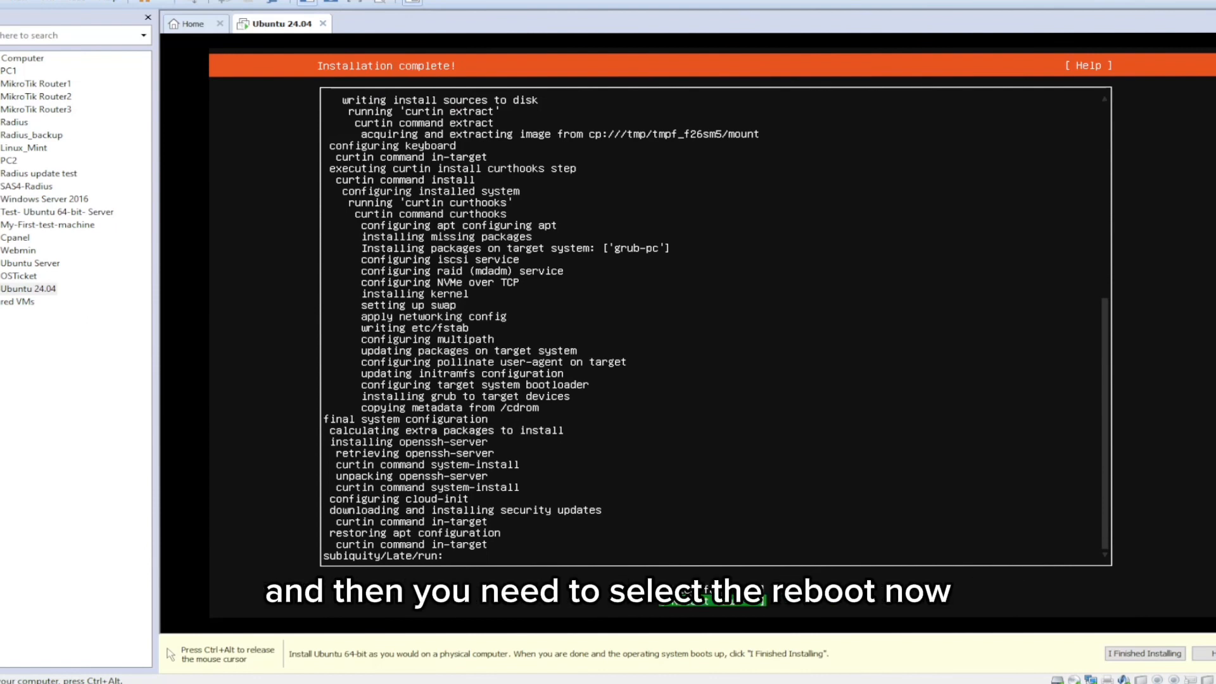
key(Return)
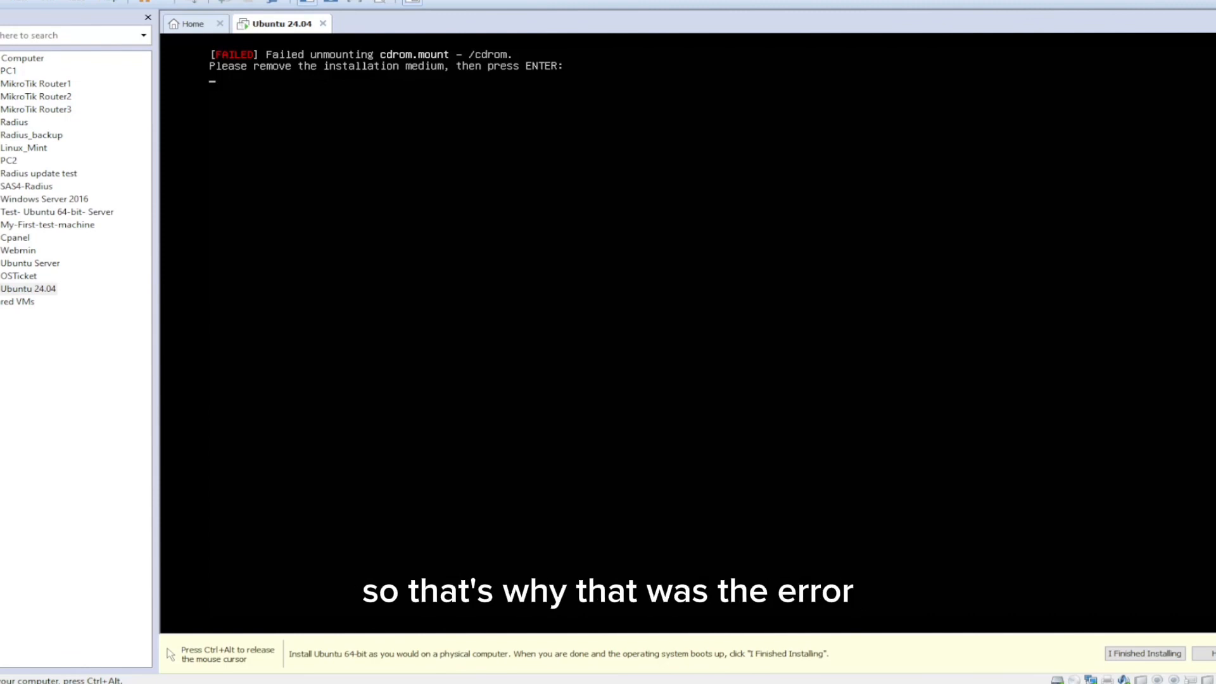
Step: Answer the installation medium removal prompt and mark the guest installation as finished in VMware
key(Return)
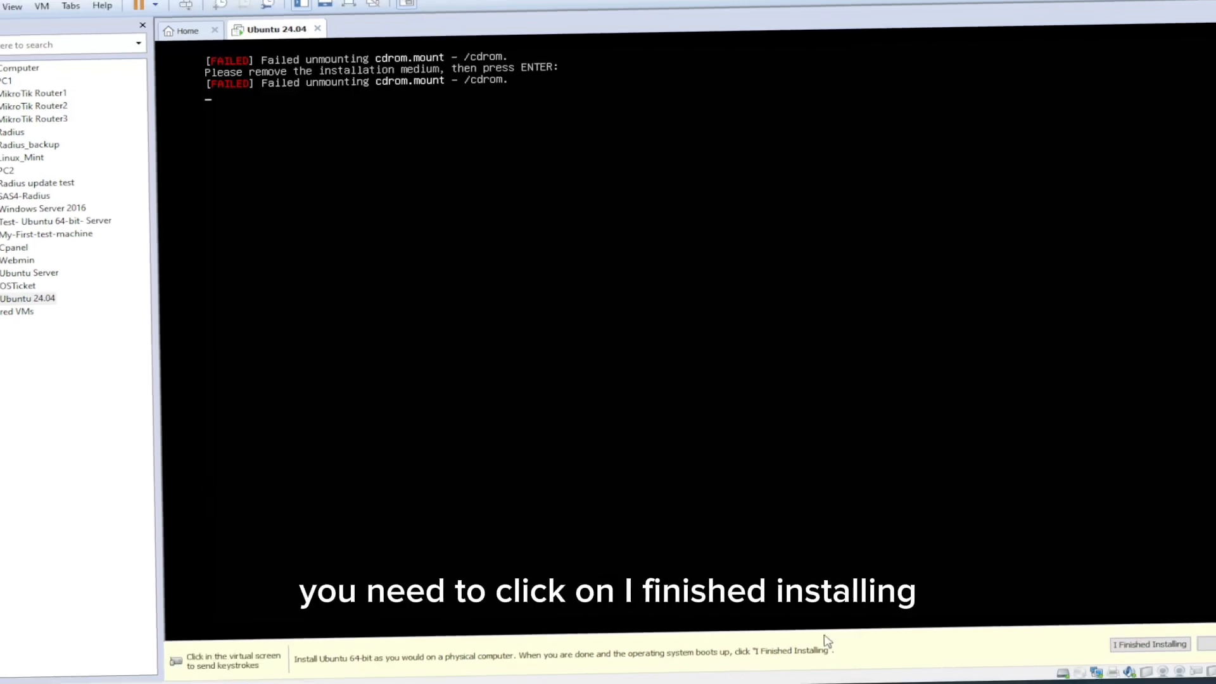
click(1128, 654)
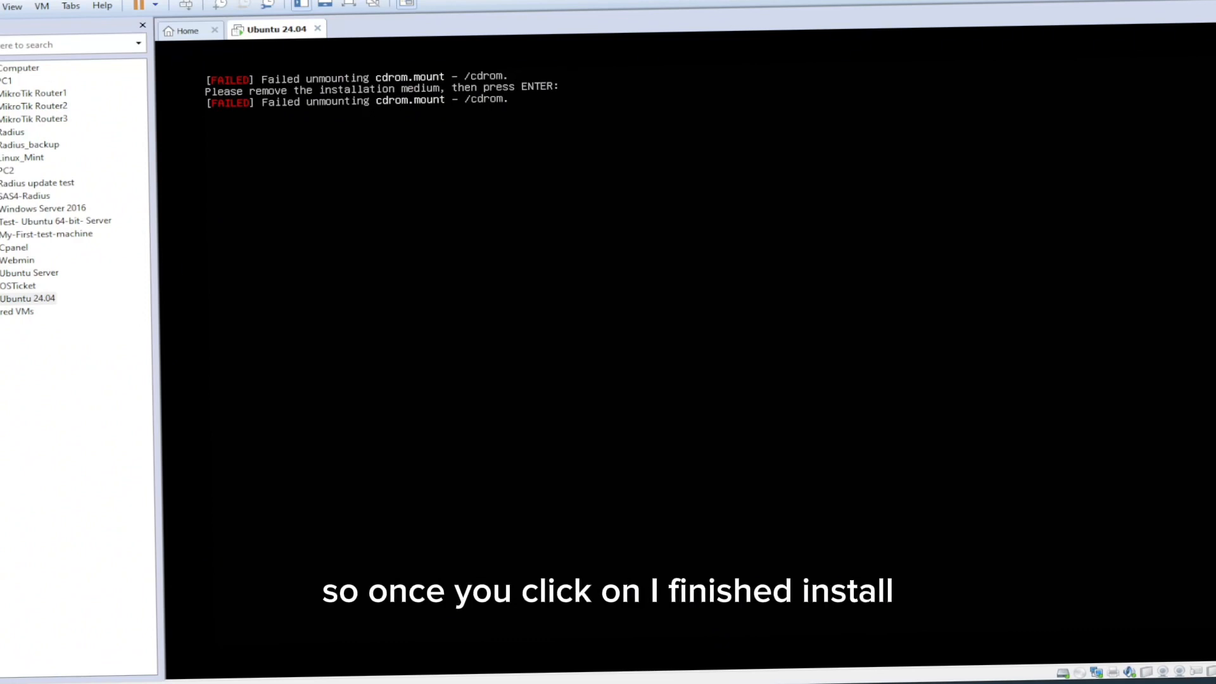
key(Return)
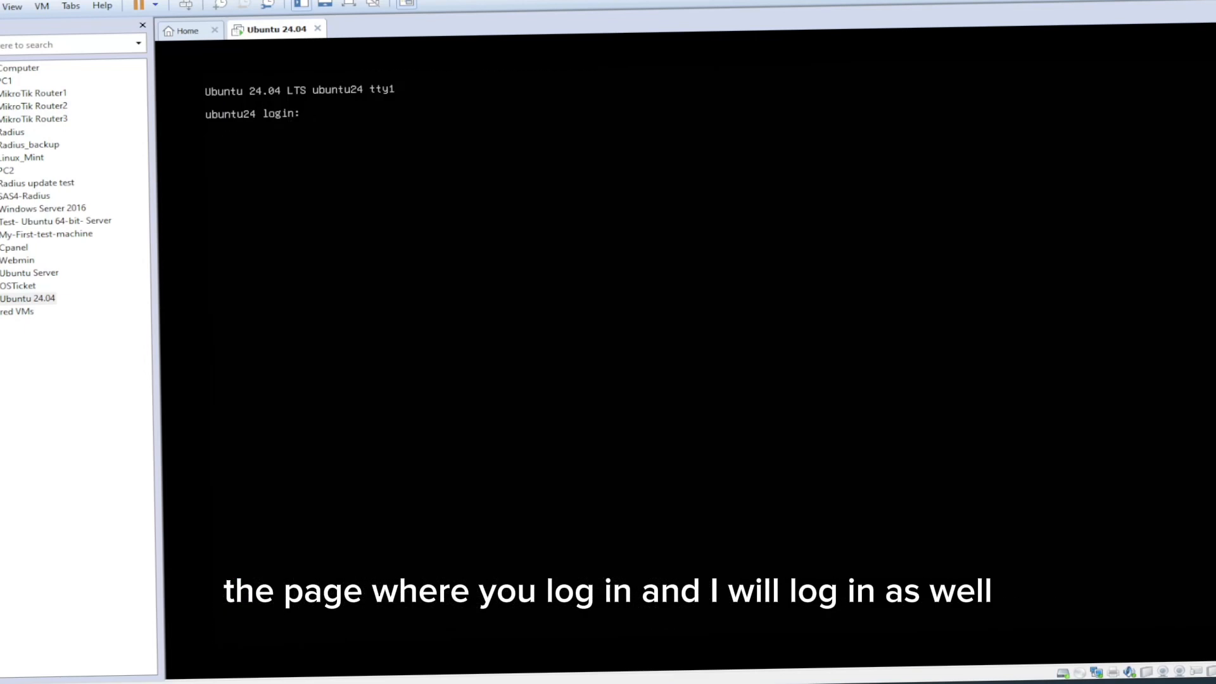
Step: Log in to the ubuntu24 console with the account username and password
key(Return)
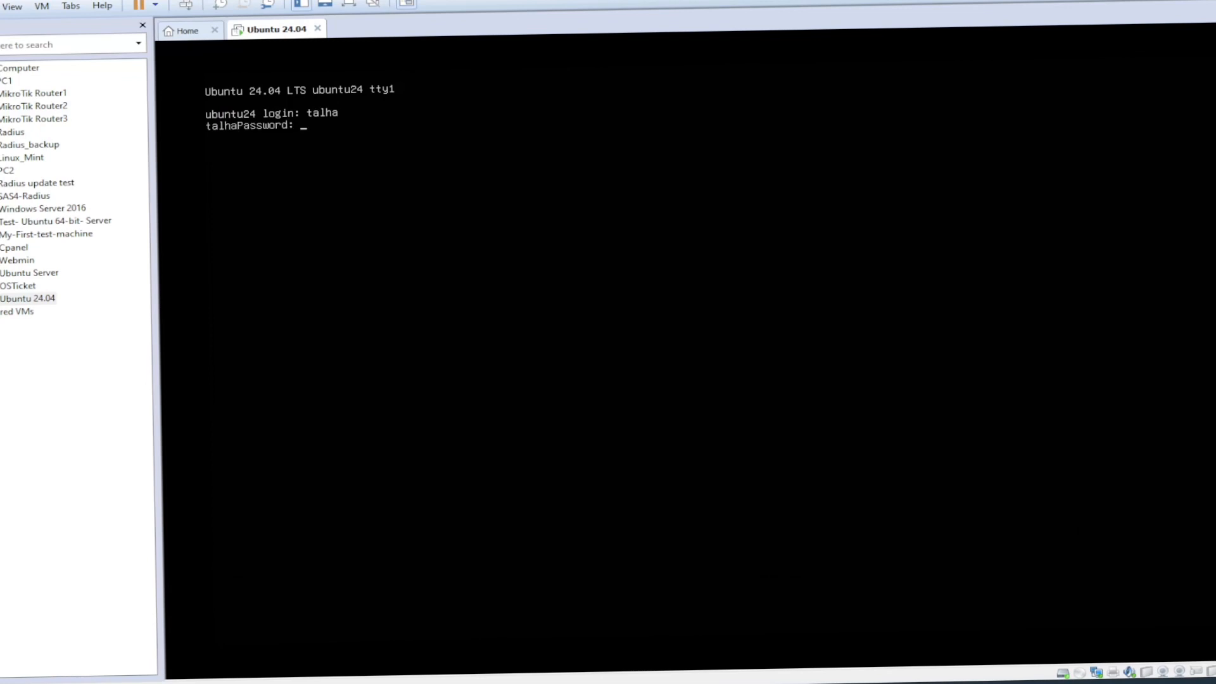